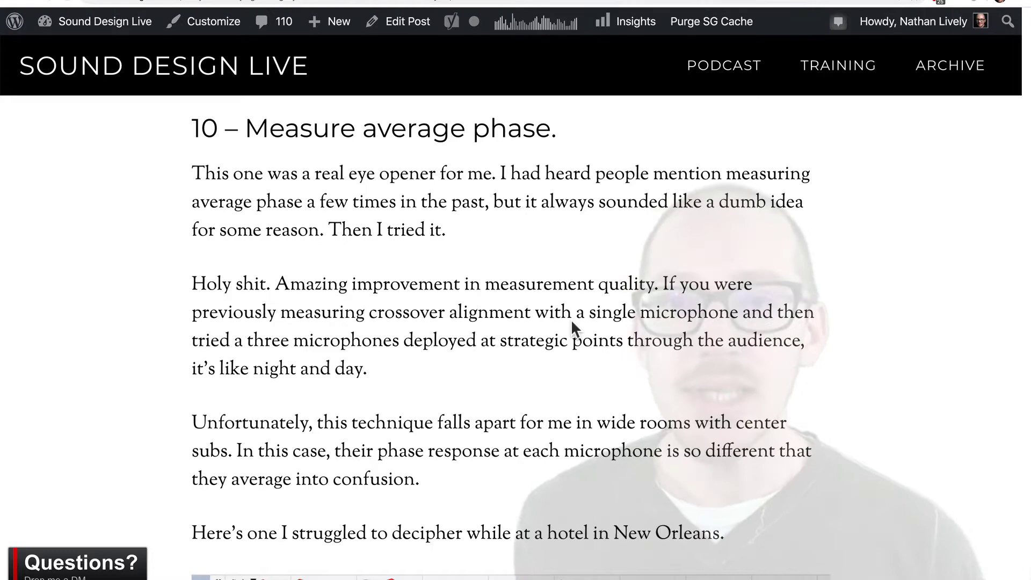
Step: Switch from the phase-averaging article to the Smaart v8 window
{"action": "key", "text": "super+Tab"}
{"action": "key", "text": "super+Tab"}
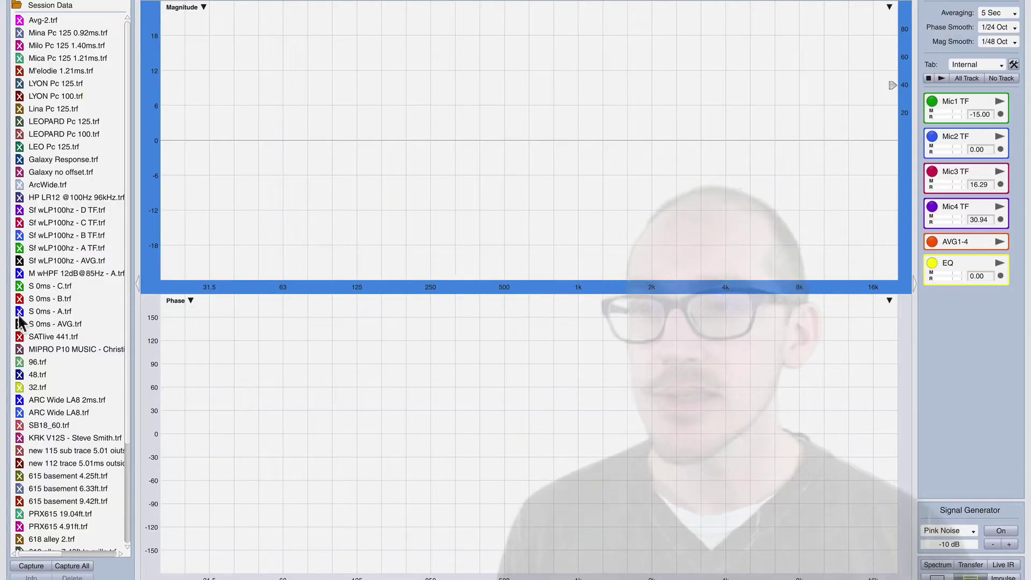
Step: Turn on the Sf wLP100hz A, B, C and D TF traces in Session Data
{"action": "left_click", "coordinate": [19, 248]}
{"action": "left_click", "coordinate": [20, 236]}
{"action": "left_click", "coordinate": [19, 223]}
{"action": "left_click", "coordinate": [19, 210]}
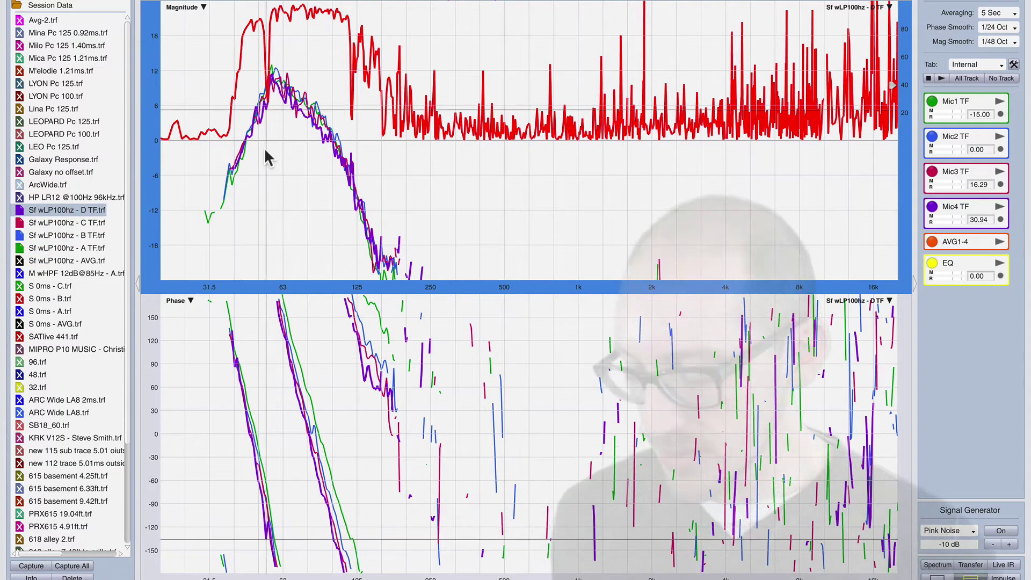
{"action": "key", "text": "super+Tab"}
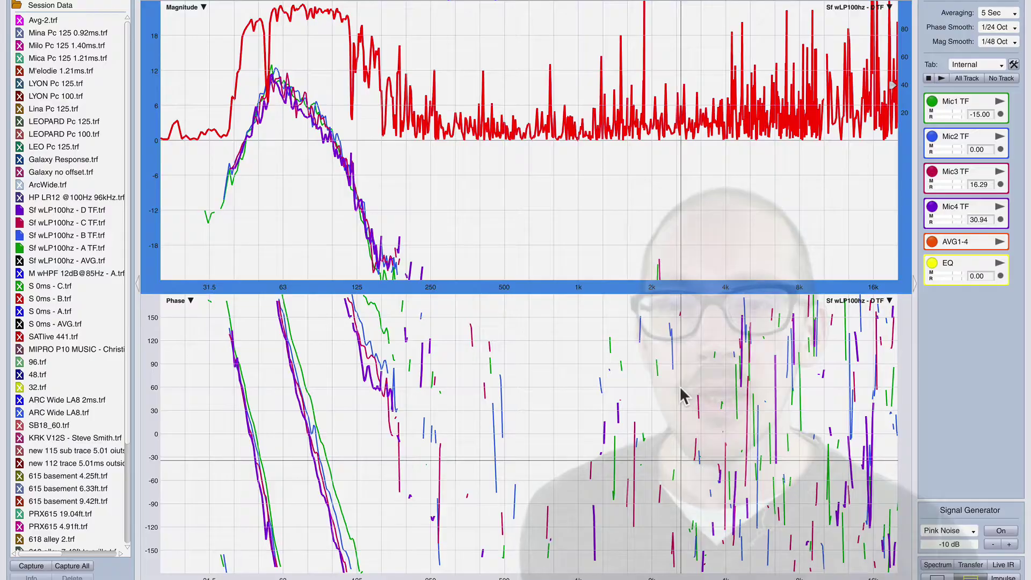
Step: Zoom both plots to the low end near 350 Hz and lower the phase scale to -240°
{"action": "left_click", "coordinate": [306, 370]}
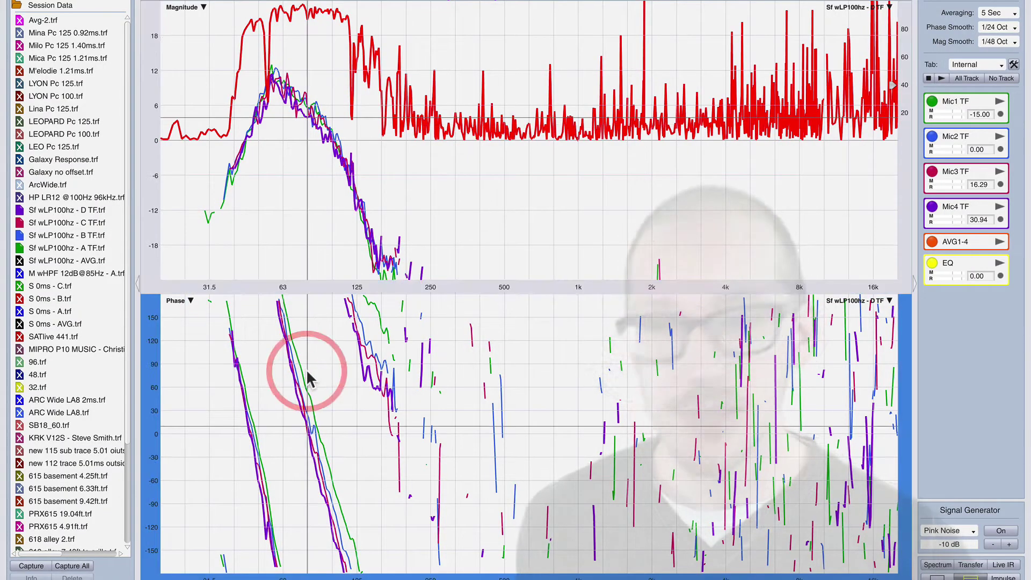
{"action": "key", "text": "plus"}
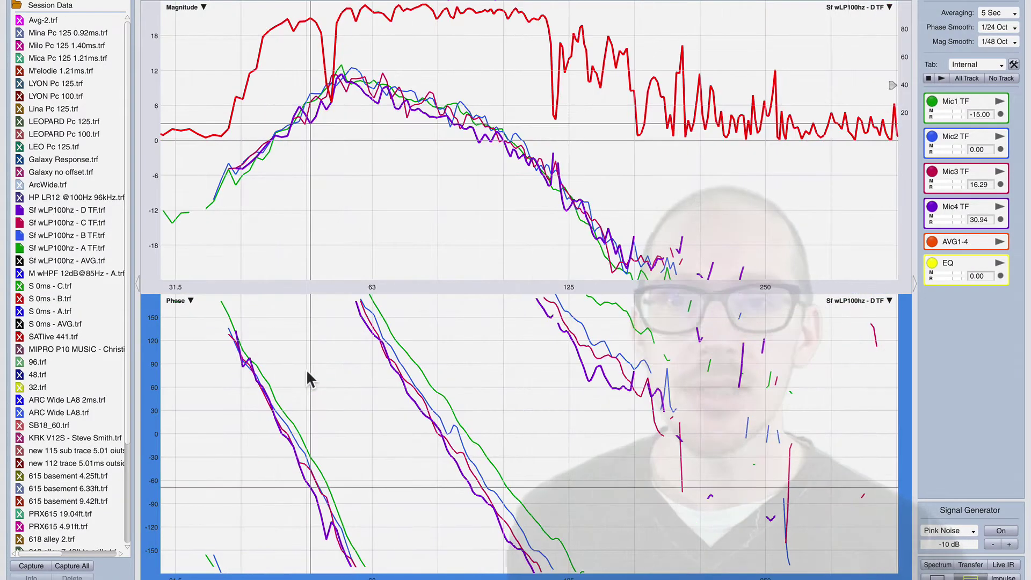
{"action": "left_click", "coordinate": [505, 389]}
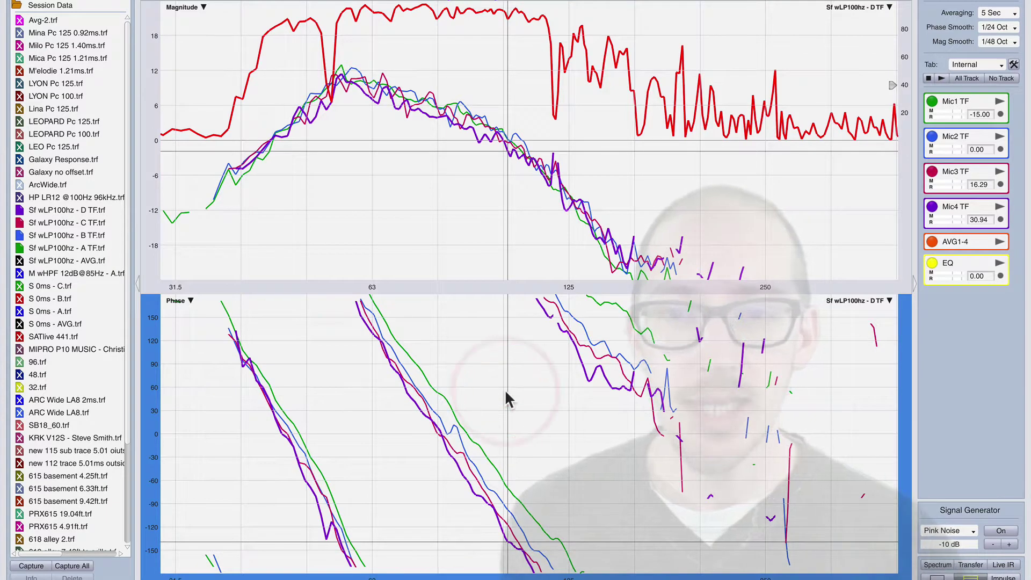
{"action": "scroll", "coordinate": [505, 389], "scroll_direction": "down", "scroll_amount": 2}
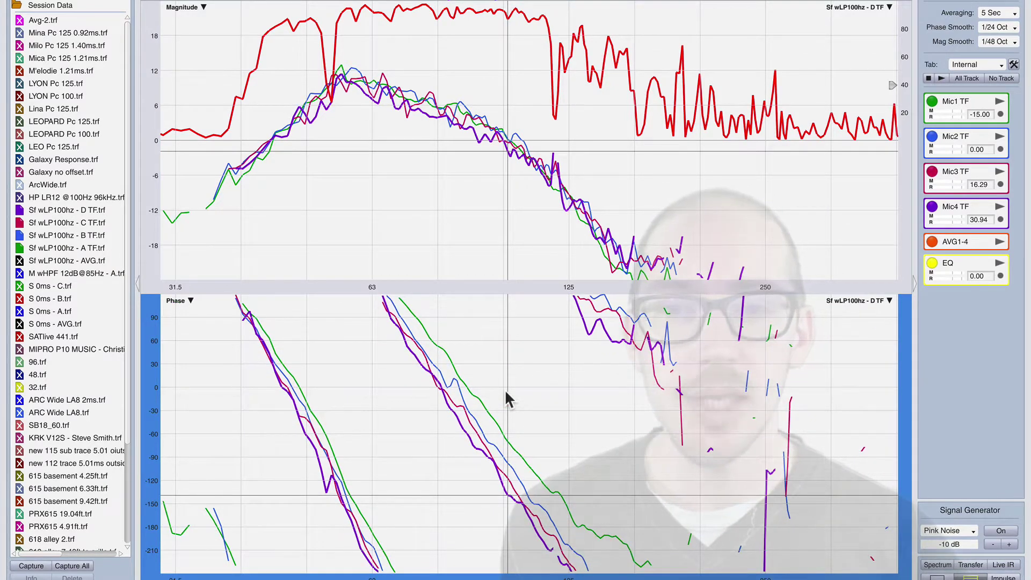
{"action": "scroll", "coordinate": [506, 395], "scroll_direction": "down", "scroll_amount": 1}
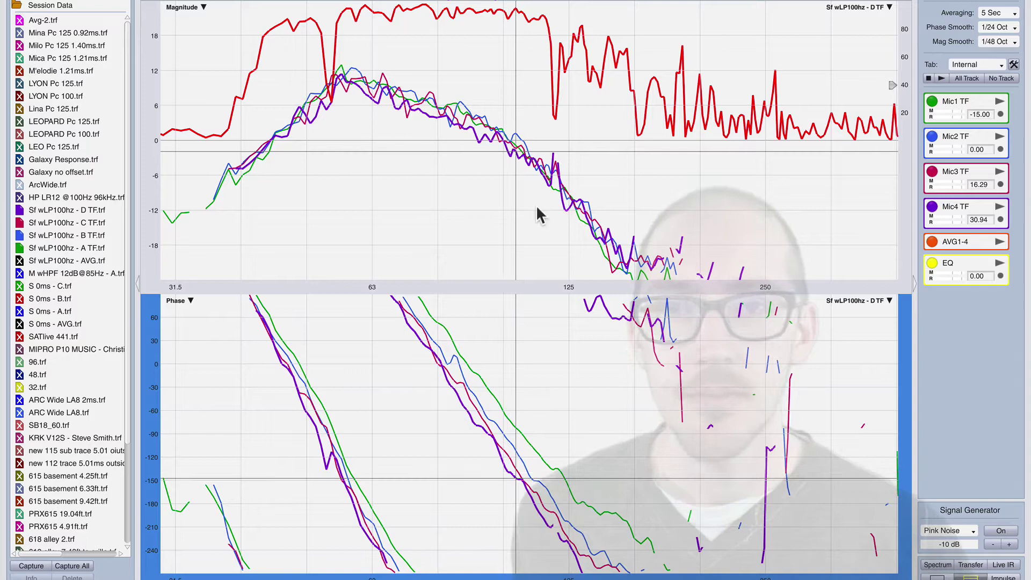
{"action": "left_click", "coordinate": [513, 161]}
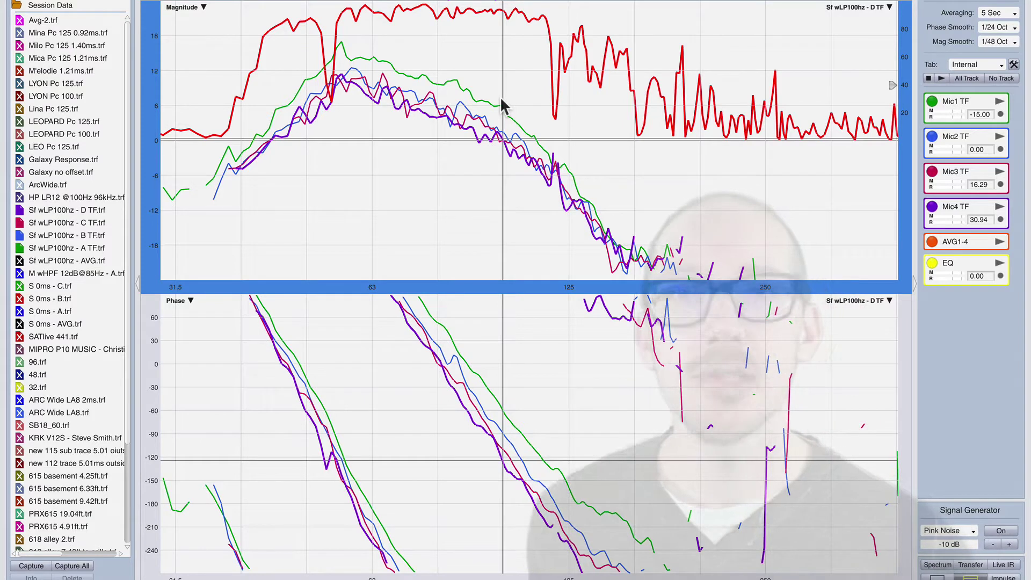
Step: Bring the green A, blue B and purple D TF traces forward in turn to compare them
{"action": "left_click", "coordinate": [88, 249]}
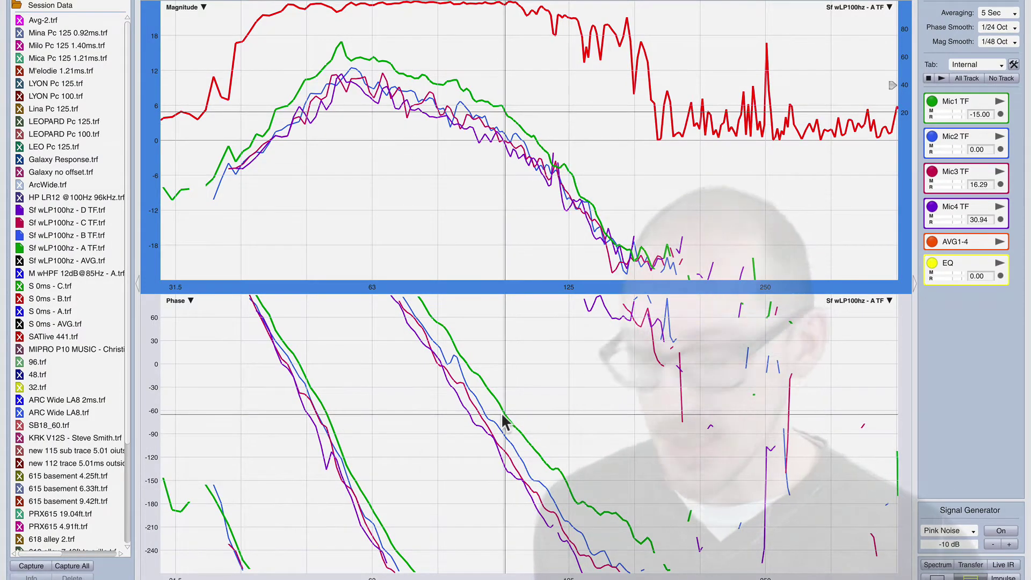
{"action": "left_click", "coordinate": [63, 235]}
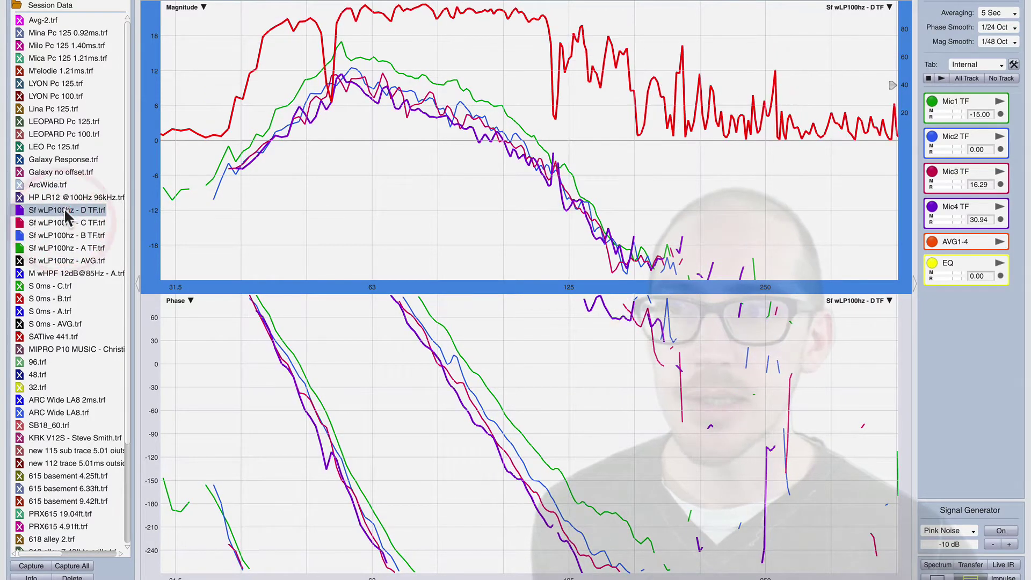
{"action": "left_click", "coordinate": [64, 210]}
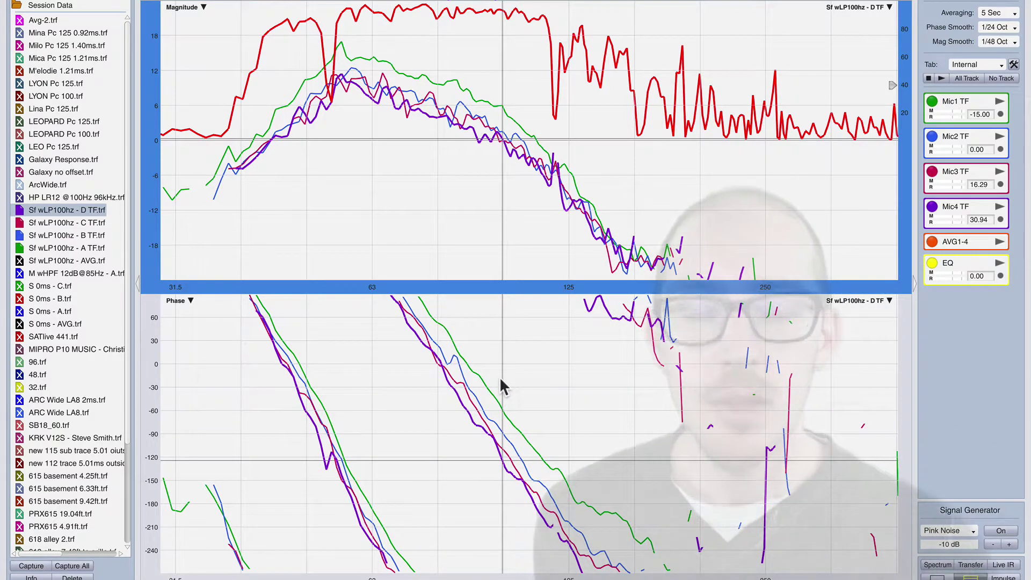
{"action": "left_click", "coordinate": [499, 376]}
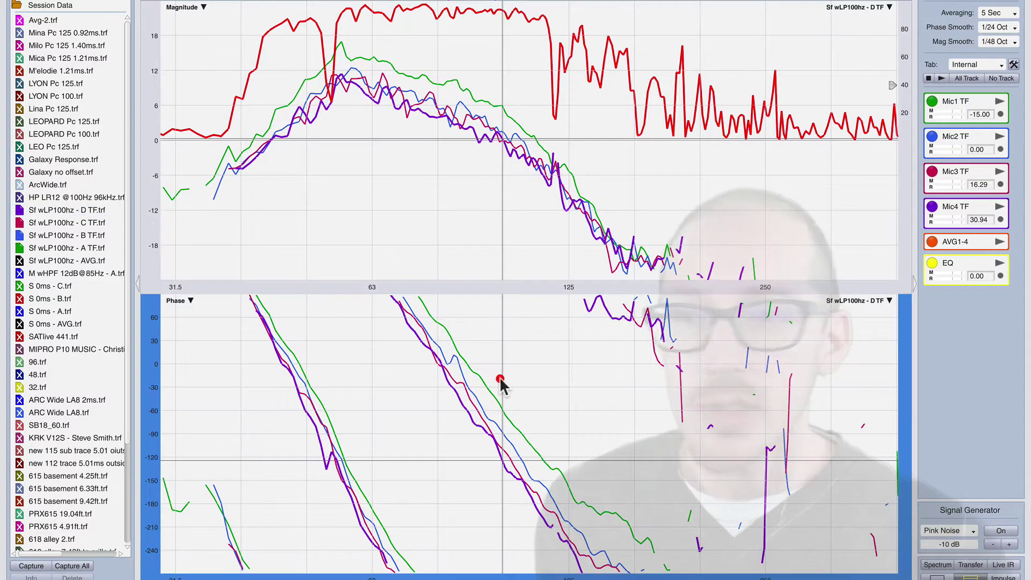
{"action": "left_click", "coordinate": [80, 249]}
{"action": "left_click", "coordinate": [71, 212], "text": "shift"}
{"action": "right_click", "coordinate": [75, 215]}
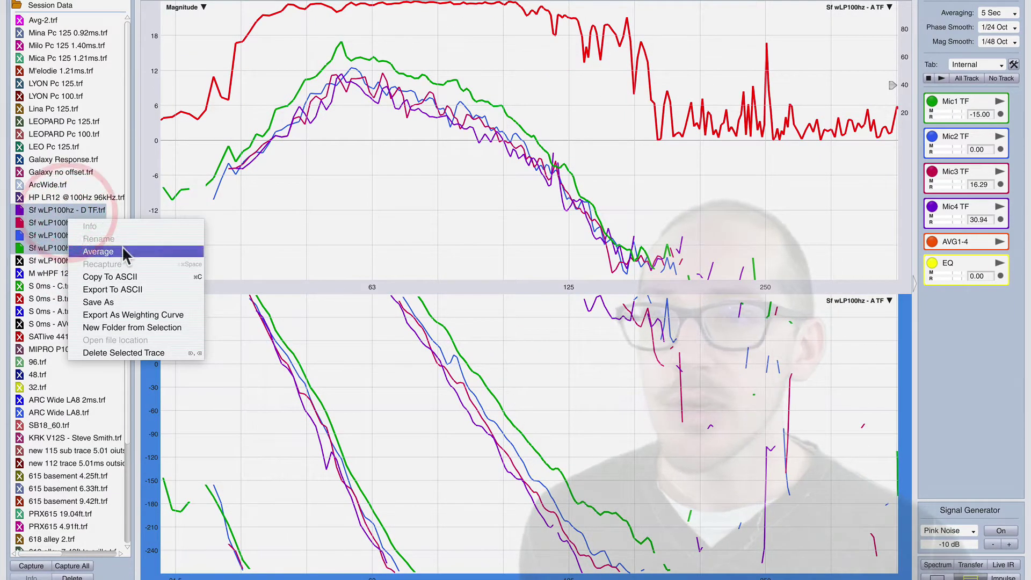
{"action": "left_click", "coordinate": [121, 247]}
{"action": "left_click", "coordinate": [561, 326]}
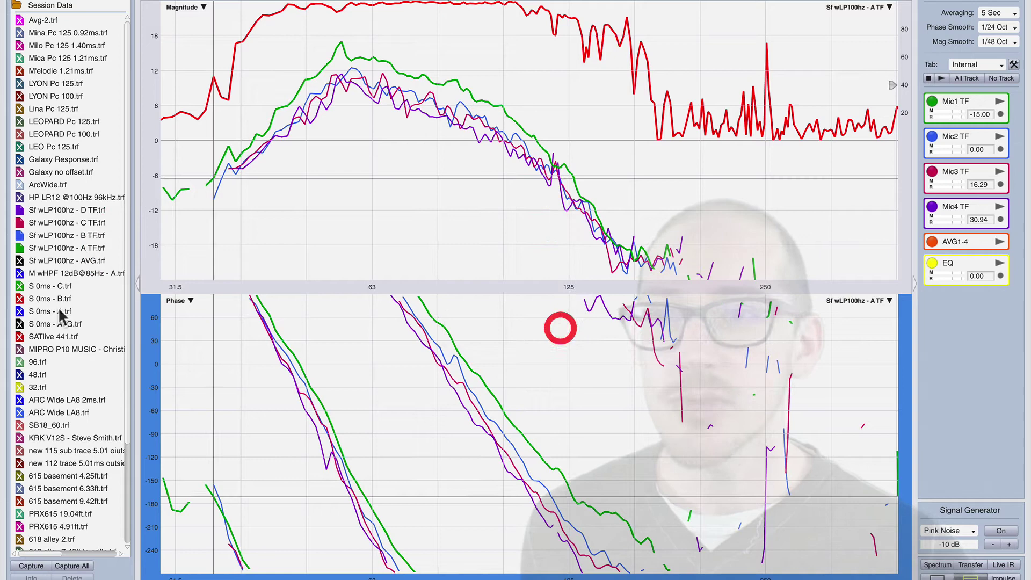
{"action": "left_click", "coordinate": [24, 263]}
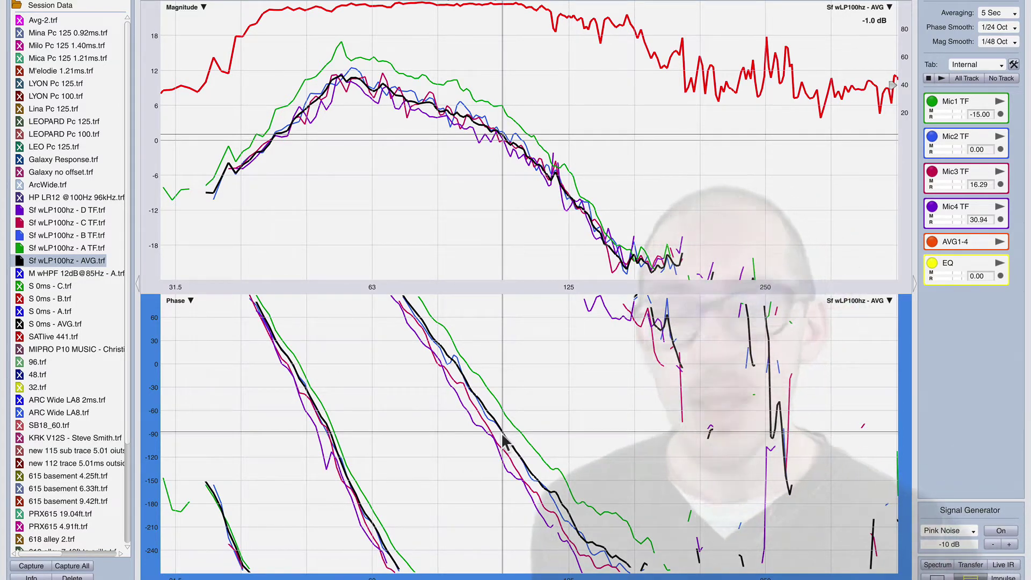
{"action": "left_click", "coordinate": [19, 261]}
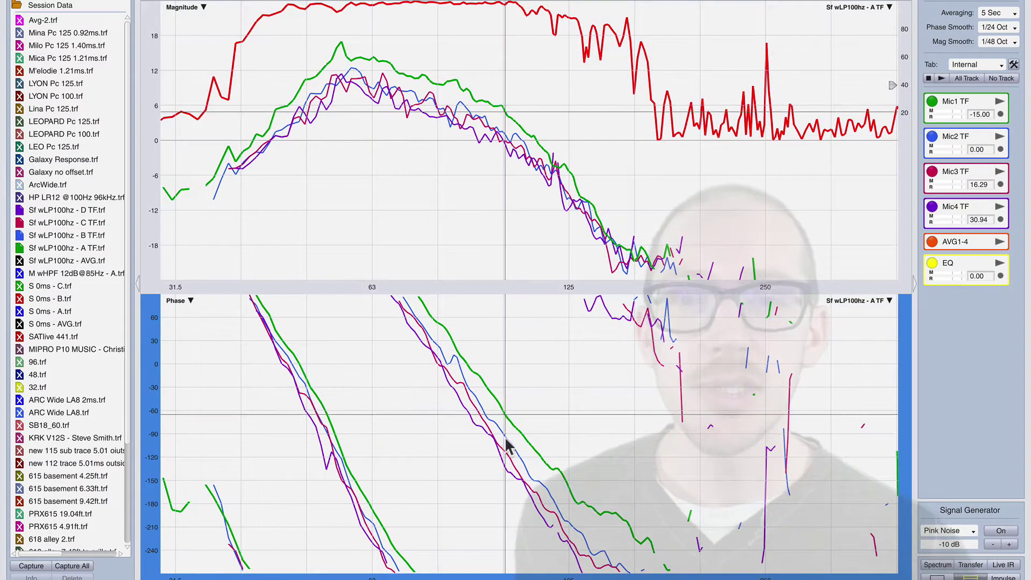
Step: Display the black Sf wLP100hz - AVG.trf trace over the four sub traces
{"action": "left_click", "coordinate": [20, 262]}
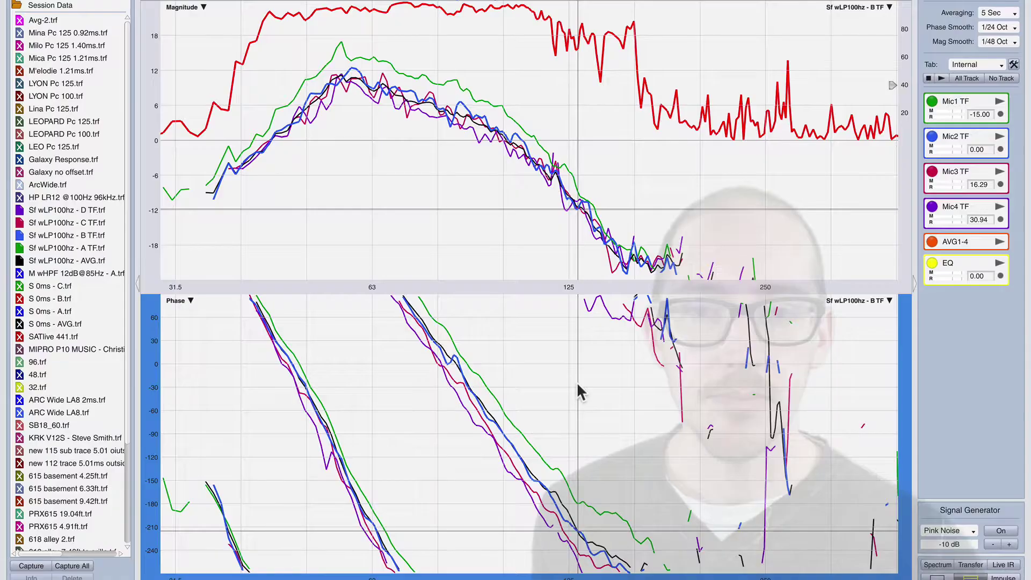
{"action": "left_click", "coordinate": [505, 115]}
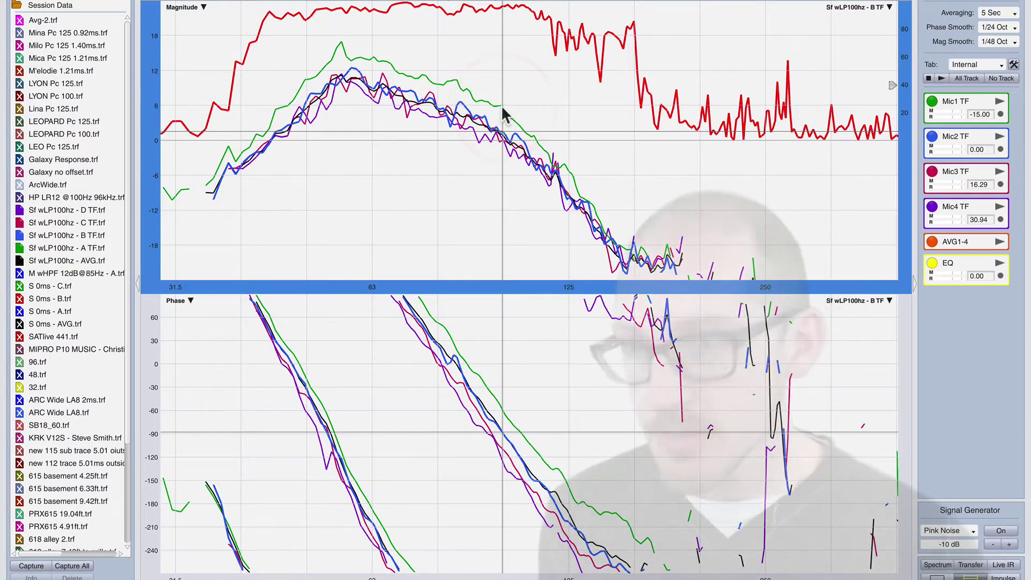
{"action": "left_click", "coordinate": [58, 249]}
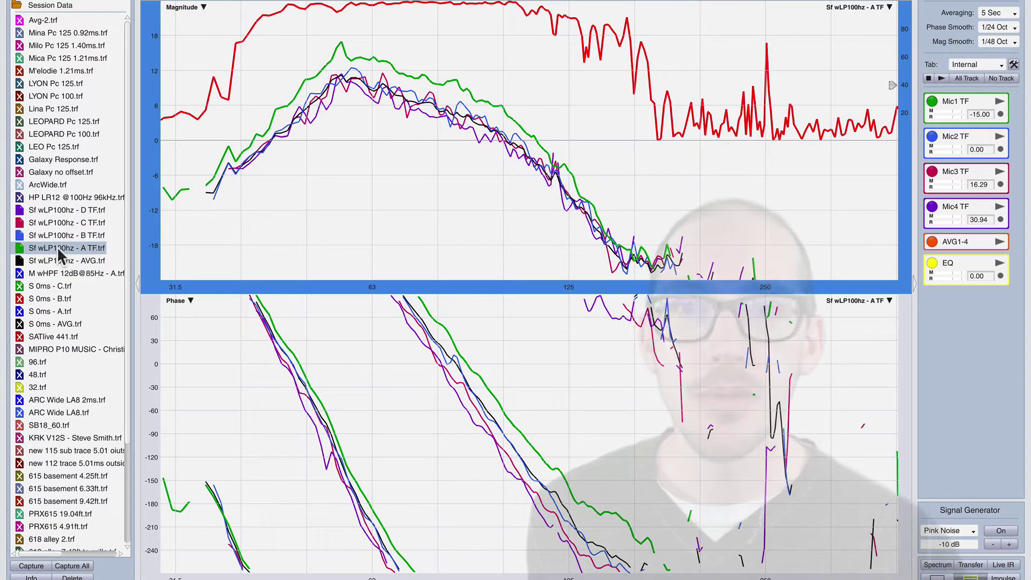
{"action": "key", "text": "Up"}
{"action": "key", "text": "Up"}
{"action": "key", "text": "Up"}
{"action": "key", "text": "Up"}
{"action": "key", "text": "Up"}
{"action": "key", "text": "Up"}
{"action": "key", "text": "Up"}
{"action": "key", "text": "Up"}
{"action": "key", "text": "Up"}
{"action": "key", "text": "Up"}
{"action": "key", "text": "Up"}
{"action": "key", "text": "Up"}
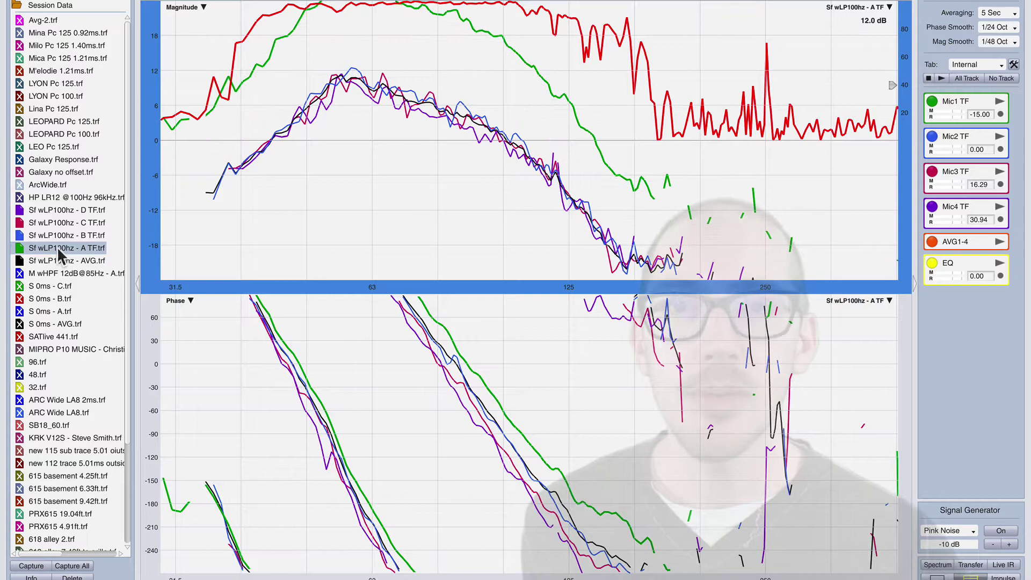
{"action": "key", "text": "Up"}
{"action": "key", "text": "Up"}
{"action": "key", "text": "Up"}
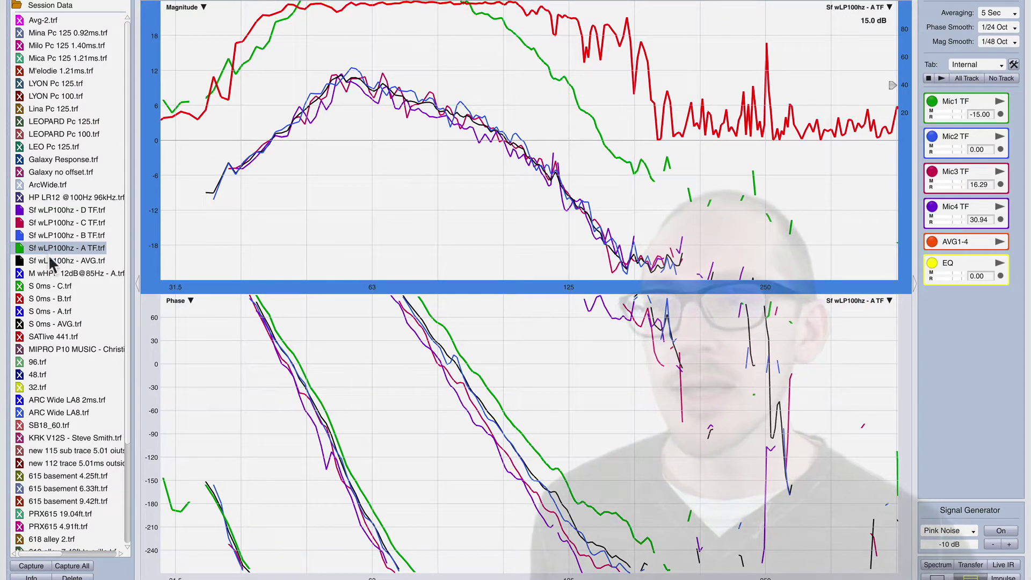
{"action": "left_click", "coordinate": [48, 258]}
{"action": "left_click", "coordinate": [53, 249]}
{"action": "right_click", "coordinate": [59, 215]}
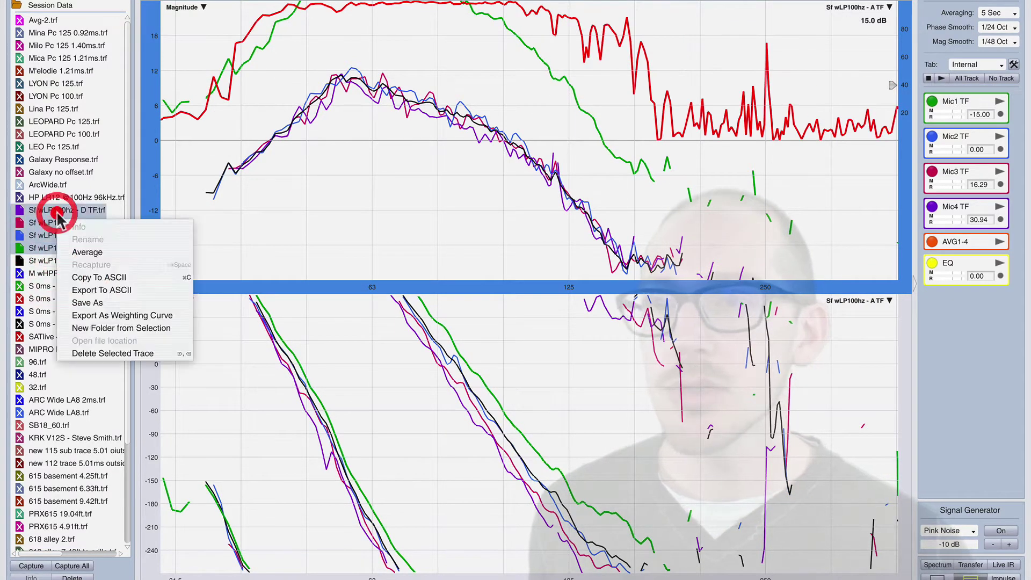
{"action": "left_click", "coordinate": [100, 251]}
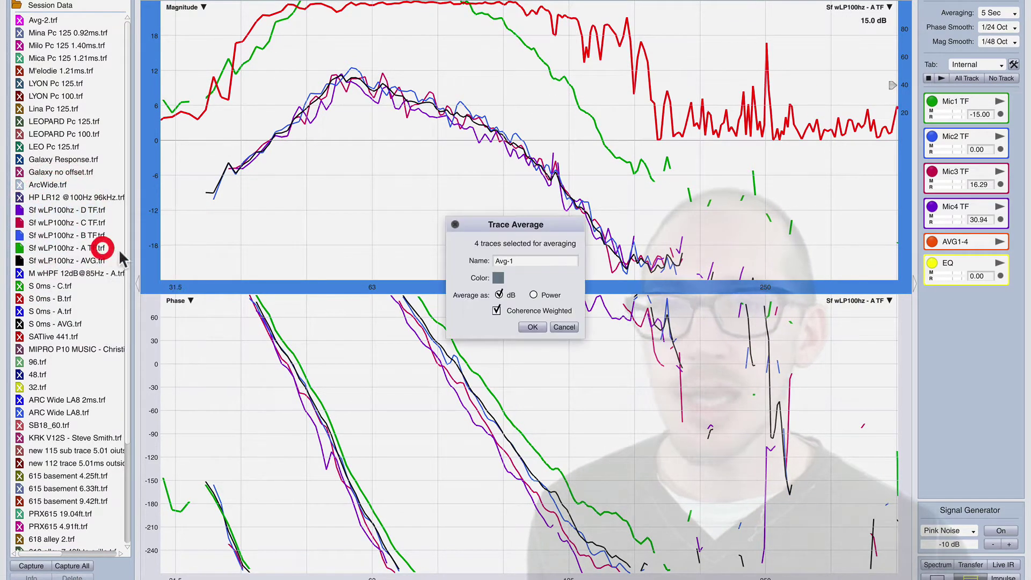
{"action": "left_click", "coordinate": [498, 278]}
{"action": "right_click", "coordinate": [562, 347]}
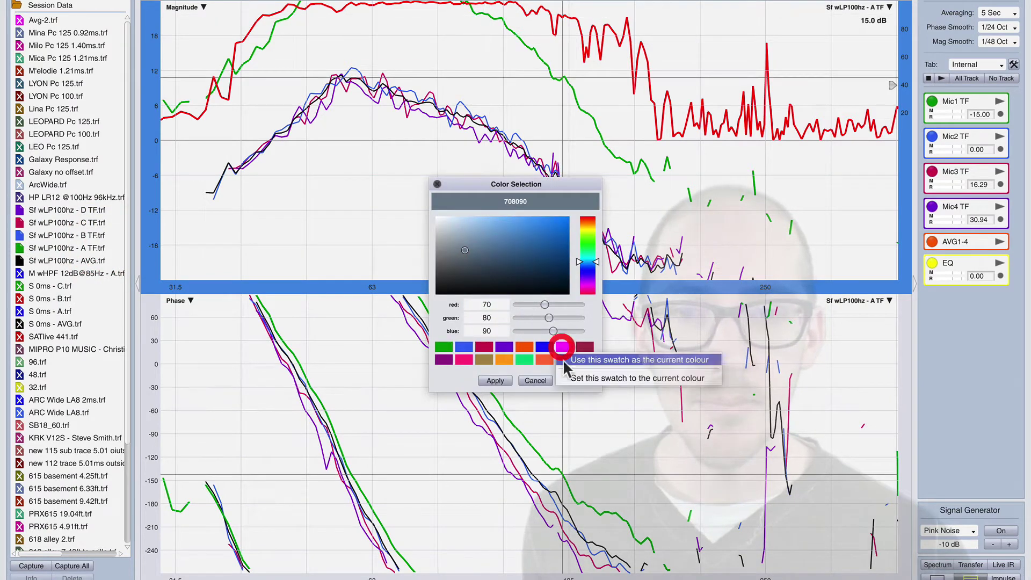
{"action": "left_click", "coordinate": [639, 359]}
{"action": "left_click", "coordinate": [495, 381]}
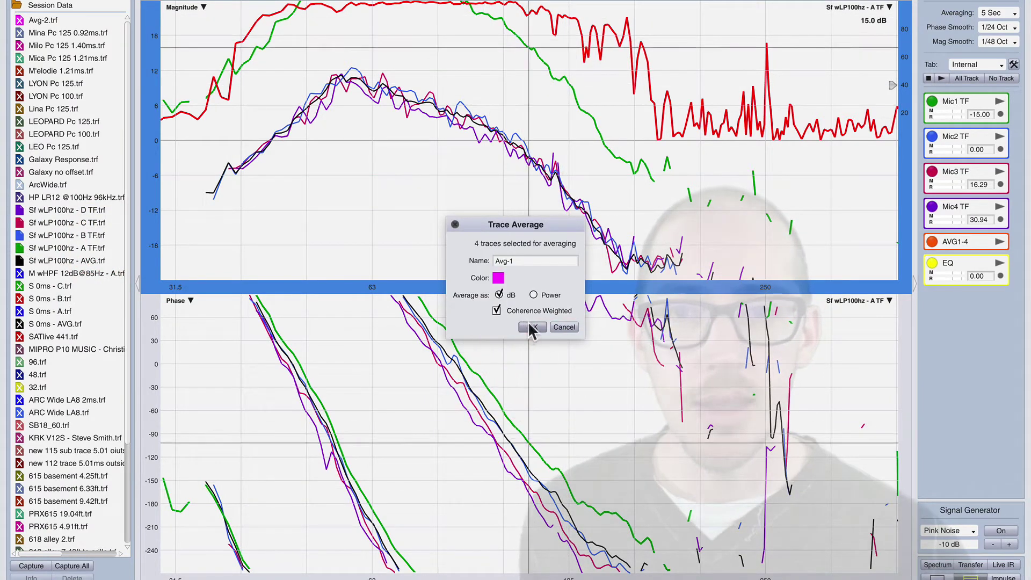
{"action": "left_click", "coordinate": [530, 328]}
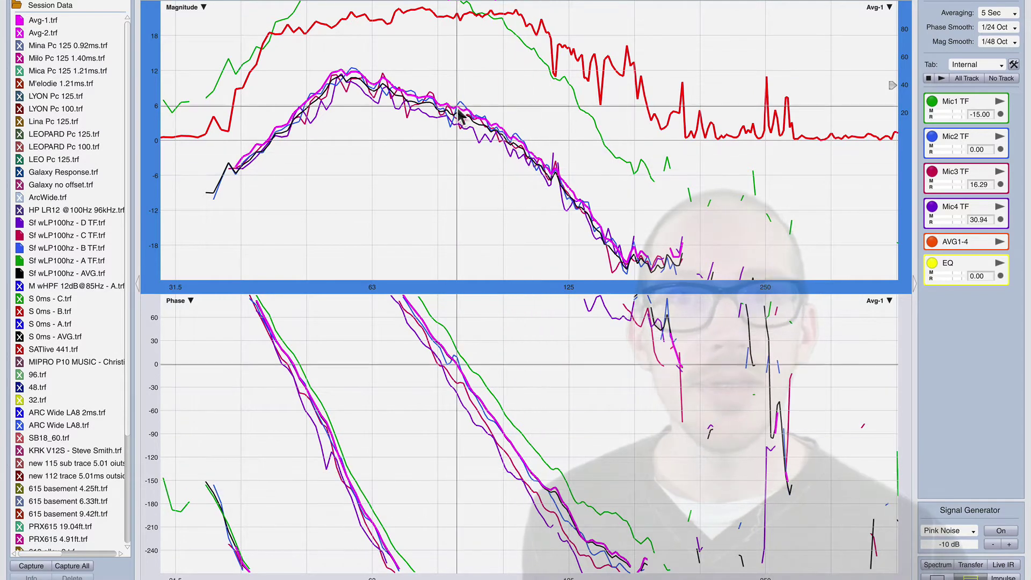
Step: Deselect the magenta Avg-1 average so it no longer shows on the plots
{"action": "left_click", "coordinate": [491, 128]}
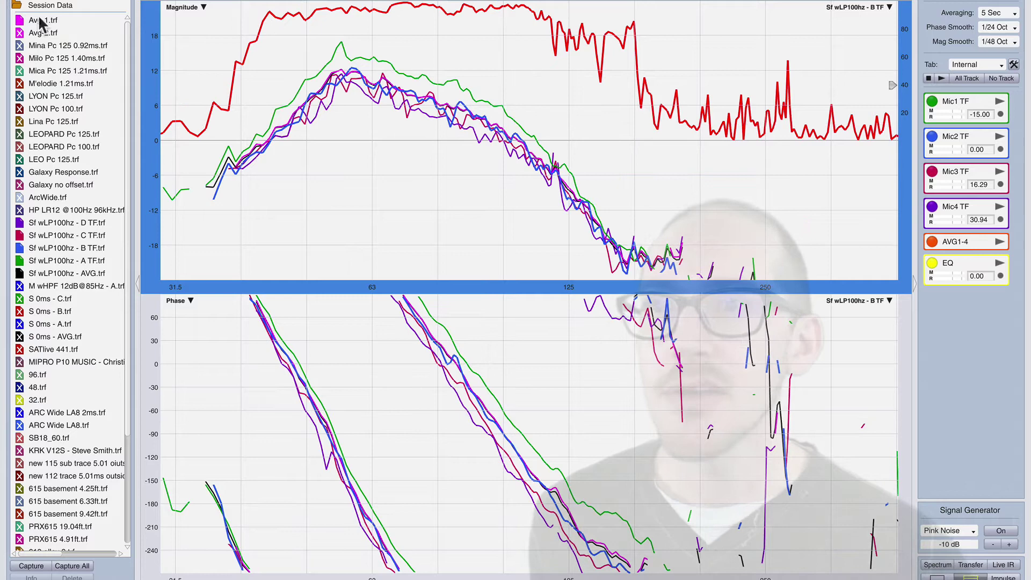
{"action": "left_click", "coordinate": [21, 19]}
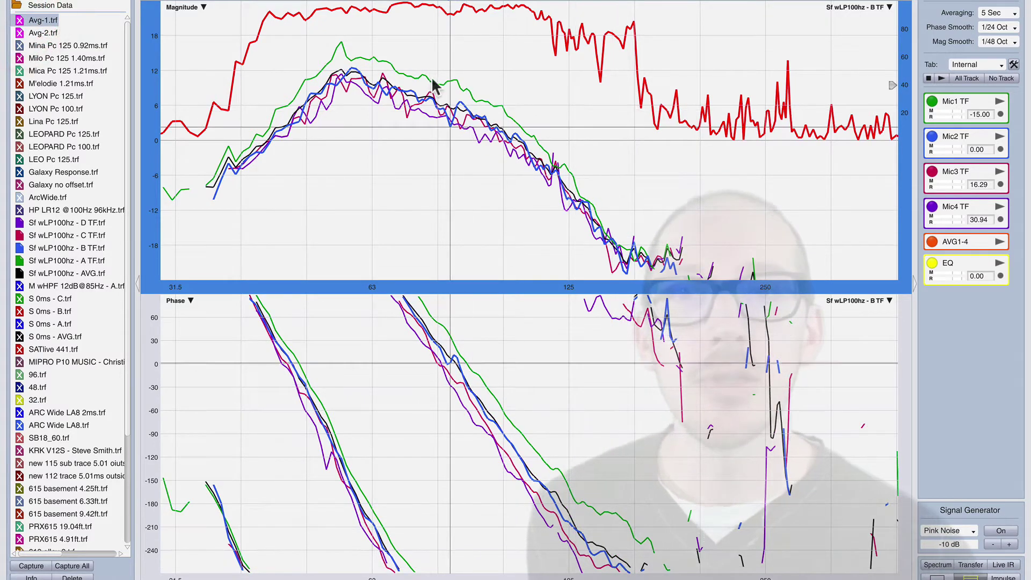
{"action": "left_click", "coordinate": [502, 118]}
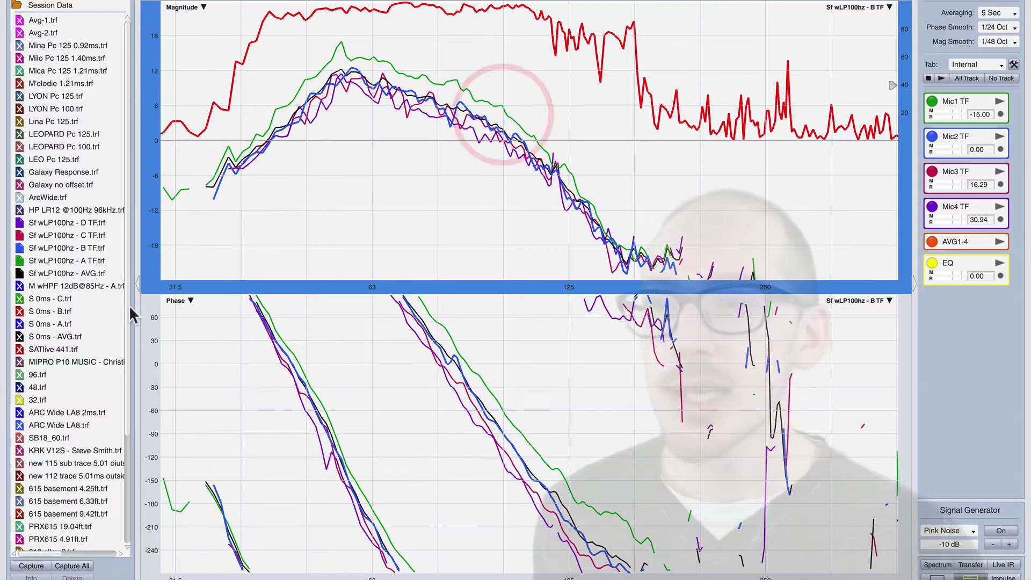
Step: Offset the A TF trace to -5 dB, then -4 dB, then restore its original level
{"action": "left_click", "coordinate": [71, 265]}
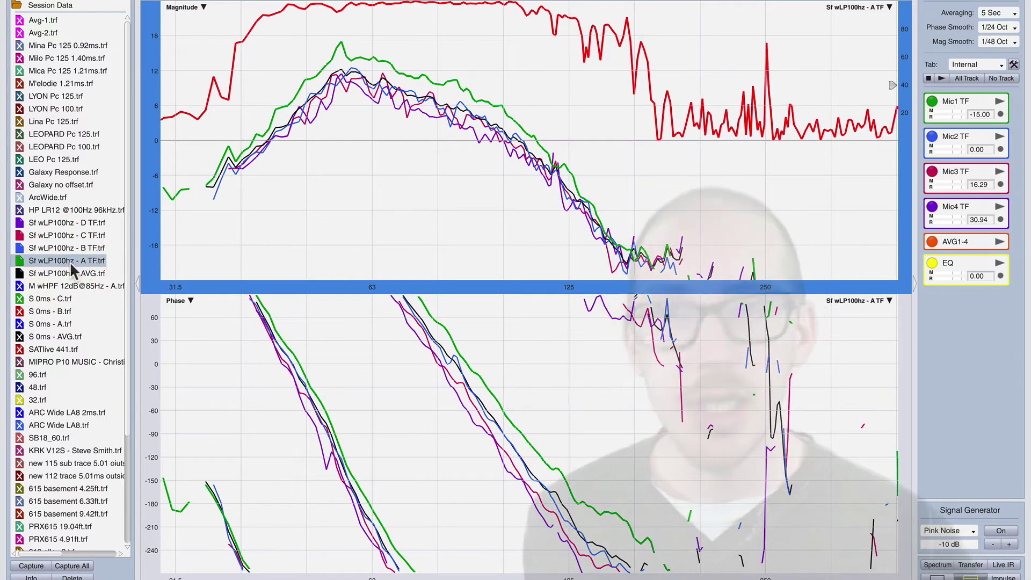
{"action": "key", "text": "Down"}
{"action": "key", "text": "Down"}
{"action": "key", "text": "Down"}
{"action": "key", "text": "Down"}
{"action": "key", "text": "Down"}
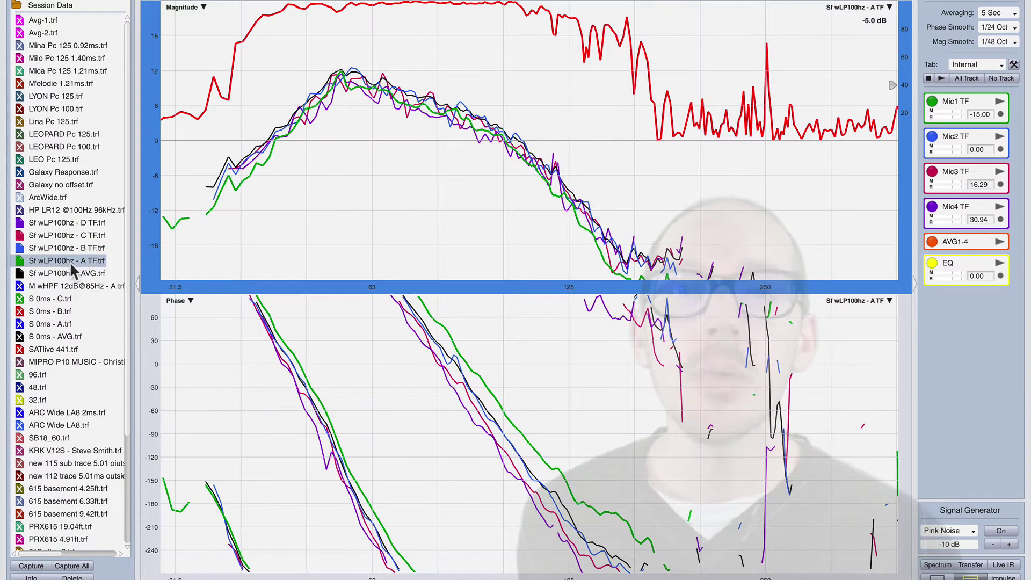
{"action": "key", "text": "Up"}
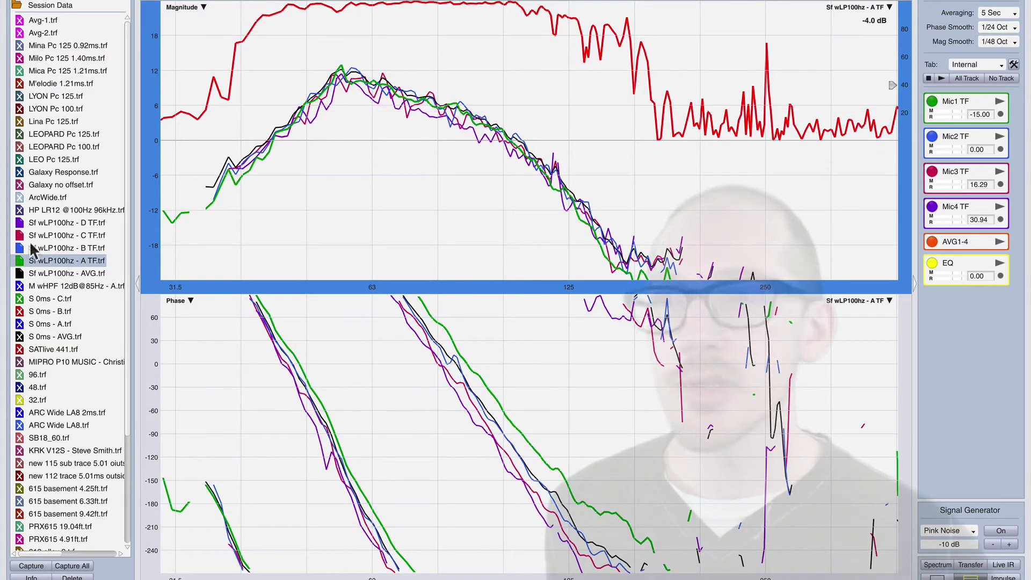
{"action": "left_click", "coordinate": [430, 151]}
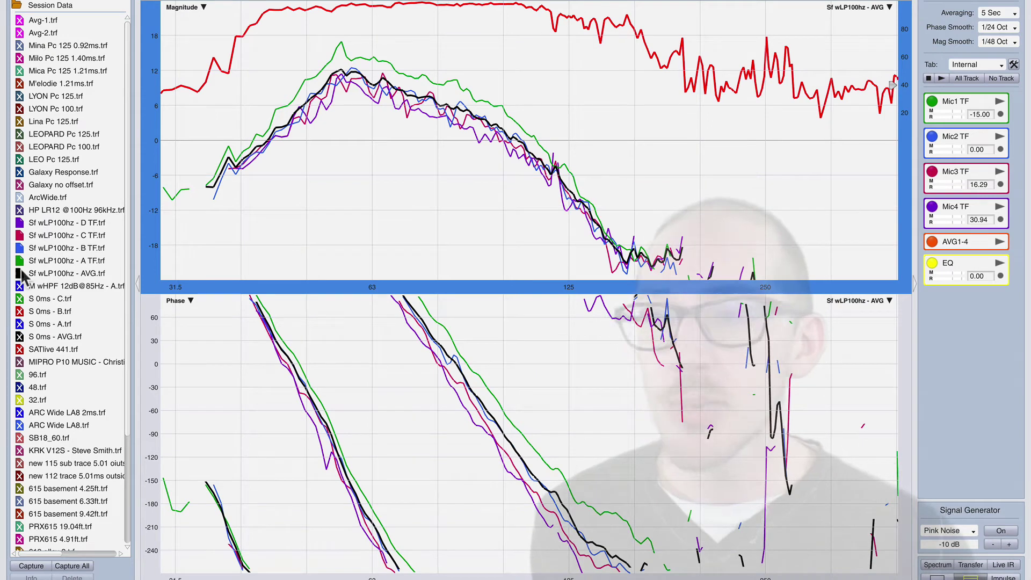
{"action": "left_click", "coordinate": [47, 228]}
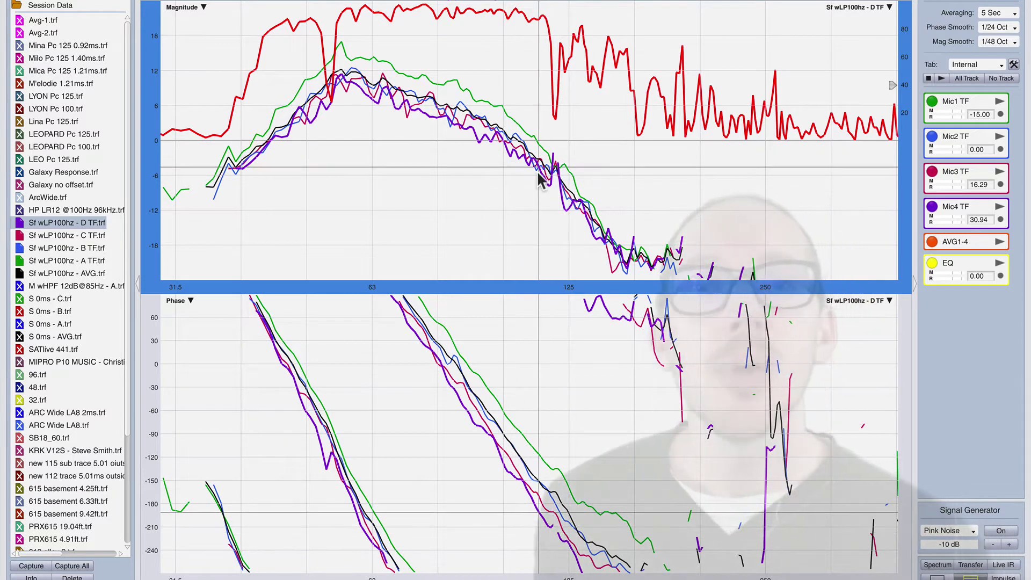
{"action": "left_click", "coordinate": [51, 273]}
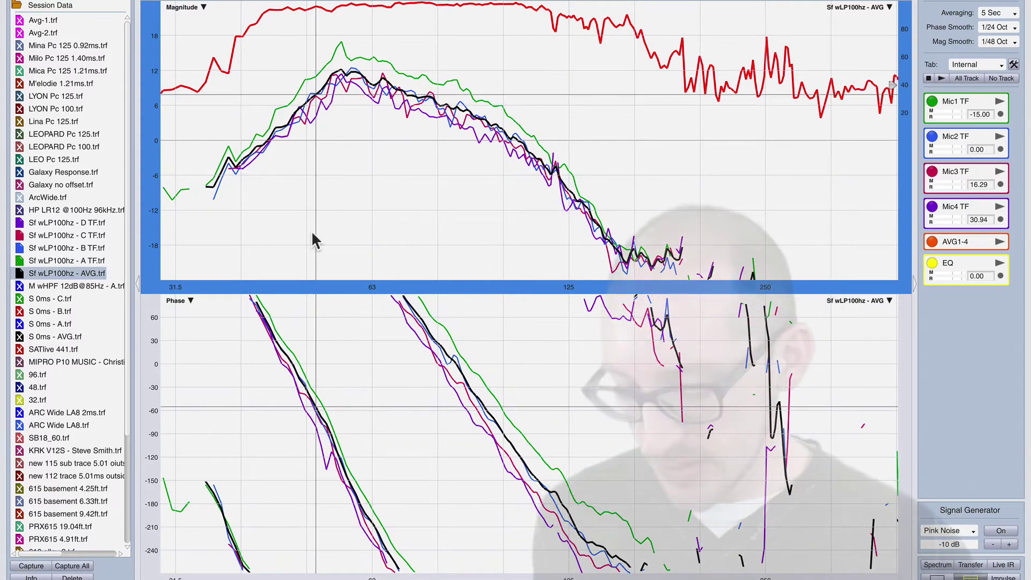
Step: Hide all traces and show the S 0ms A and B sub measurements, briefly toggling C
{"action": "key", "text": "h"}
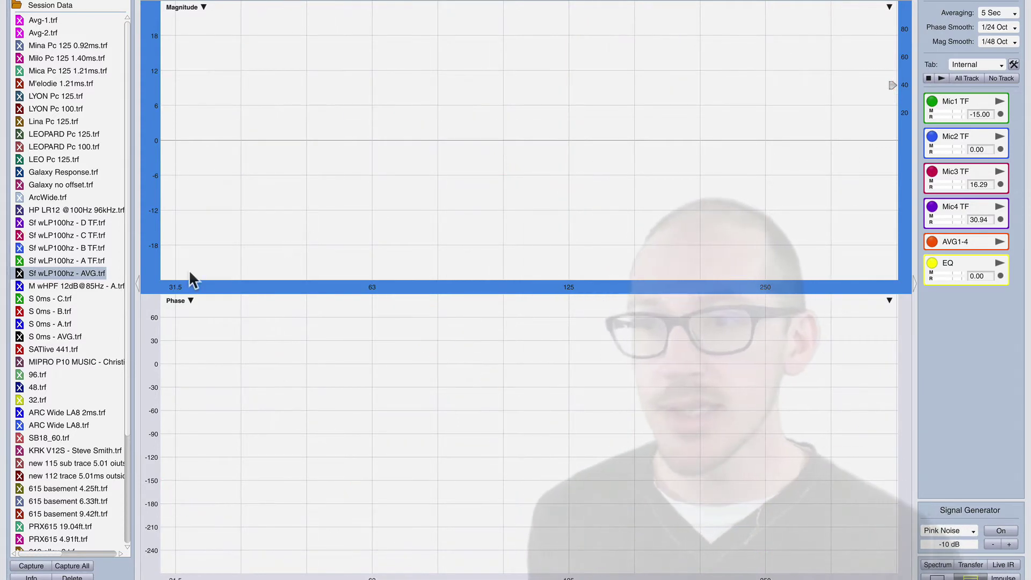
{"action": "left_click", "coordinate": [19, 324]}
{"action": "left_click", "coordinate": [20, 312]}
{"action": "left_click", "coordinate": [19, 299]}
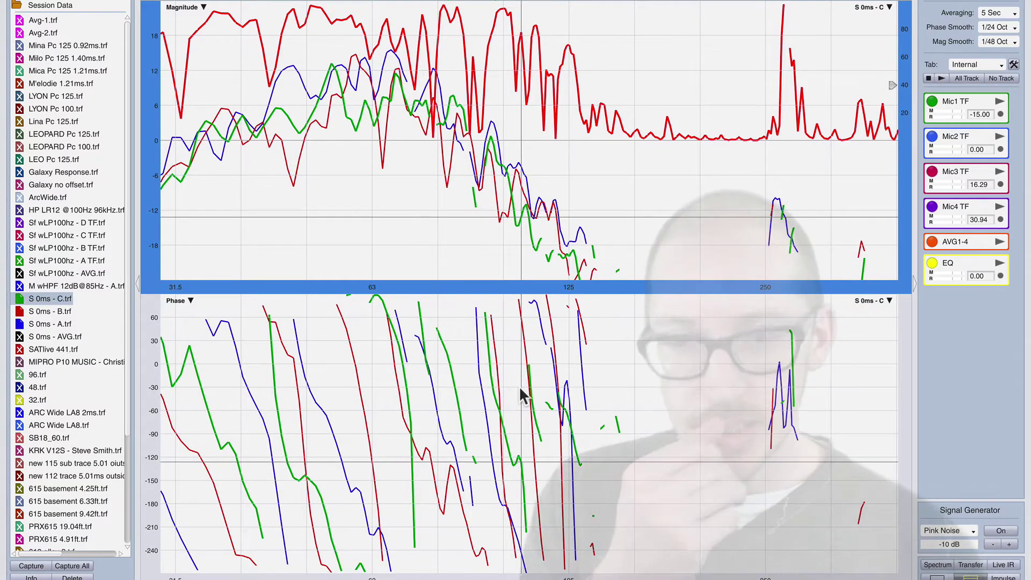
{"action": "left_click", "coordinate": [20, 300]}
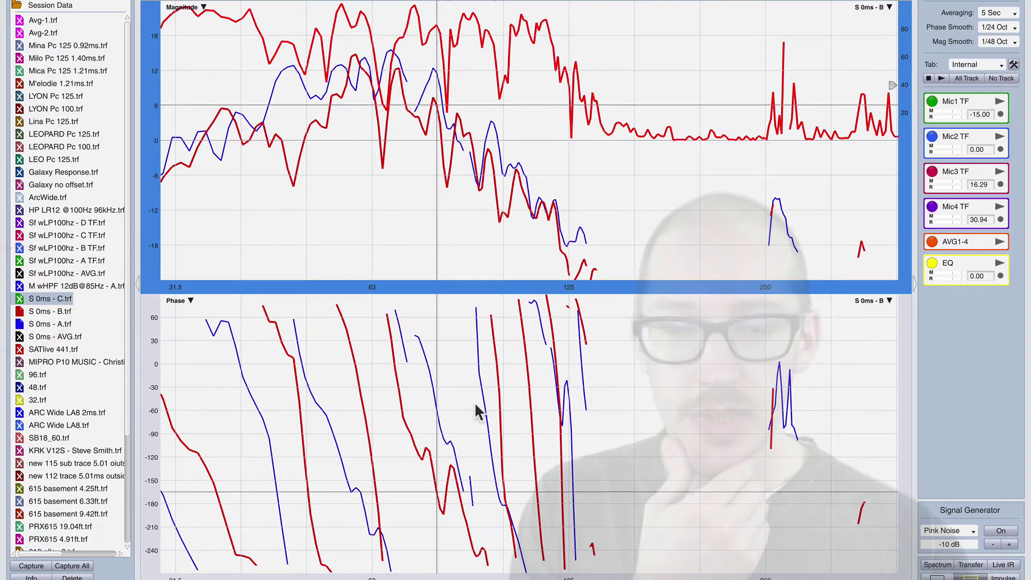
{"action": "left_click", "coordinate": [20, 312]}
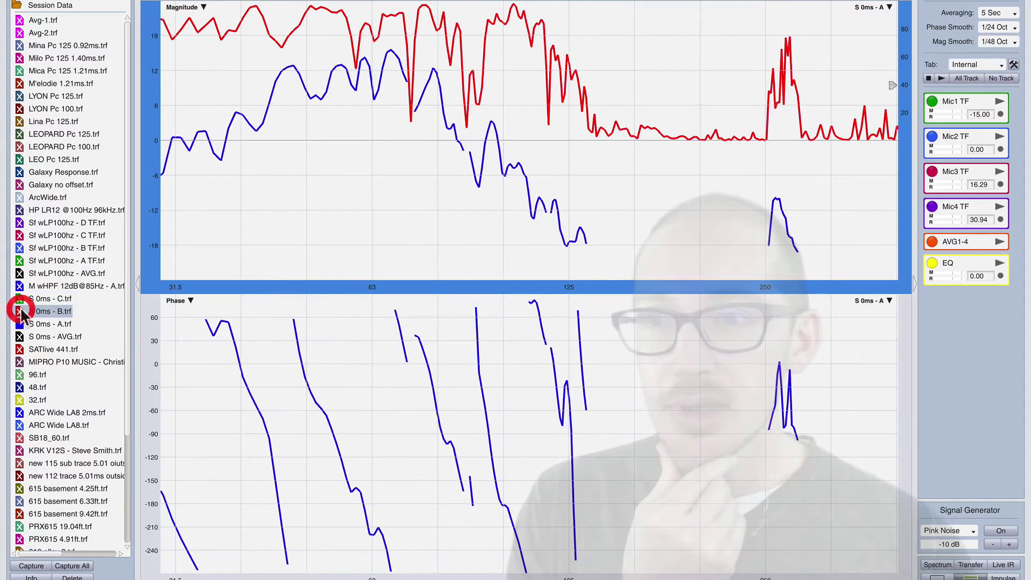
{"action": "left_click", "coordinate": [21, 312]}
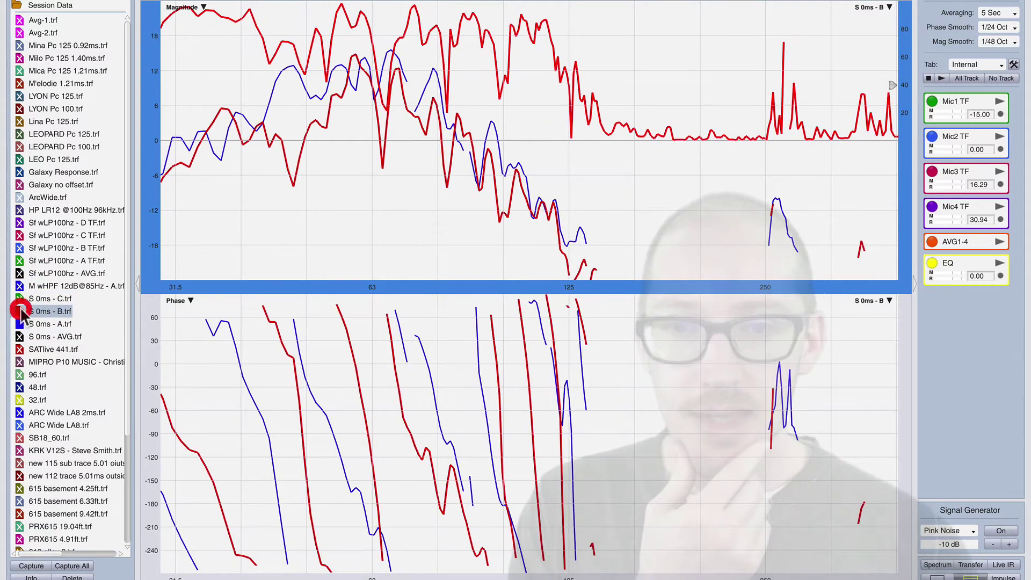
Step: Shift the phase plot scale to span 300 to 0 degrees
{"action": "left_click", "coordinate": [506, 478]}
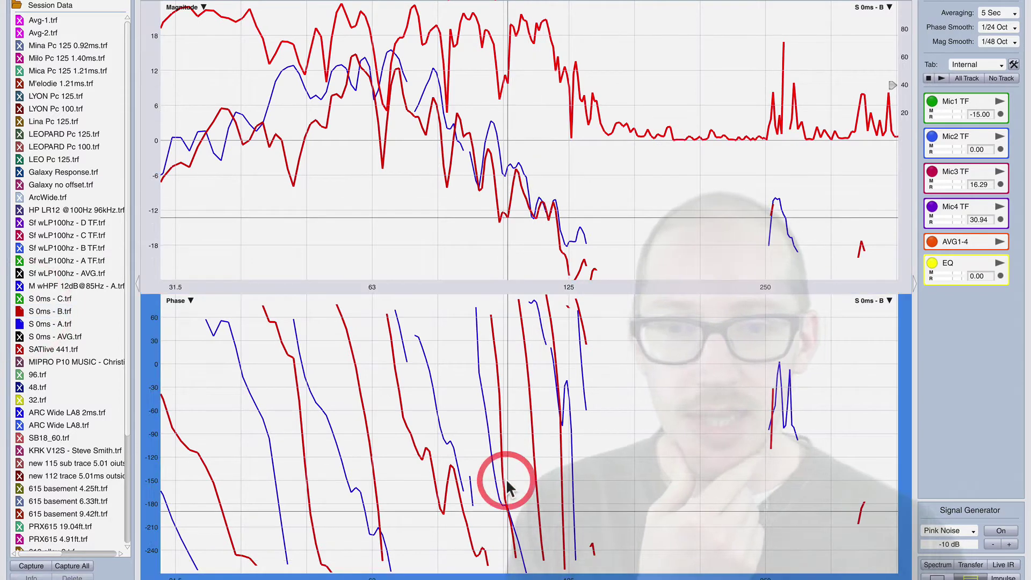
{"action": "scroll", "coordinate": [506, 479], "scroll_direction": "down", "scroll_amount": 3}
{"action": "scroll", "coordinate": [506, 479], "scroll_direction": "down", "scroll_amount": 1}
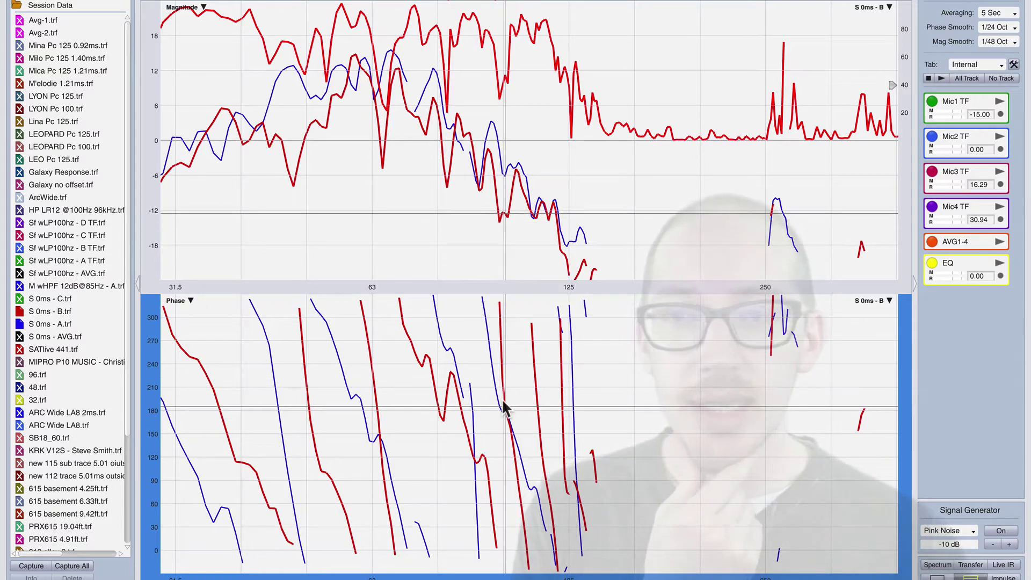
Step: Compare the S 0ms AVG trace with A+B, then A+C, ending with A, B, C and AVG shown
{"action": "left_click", "coordinate": [22, 337]}
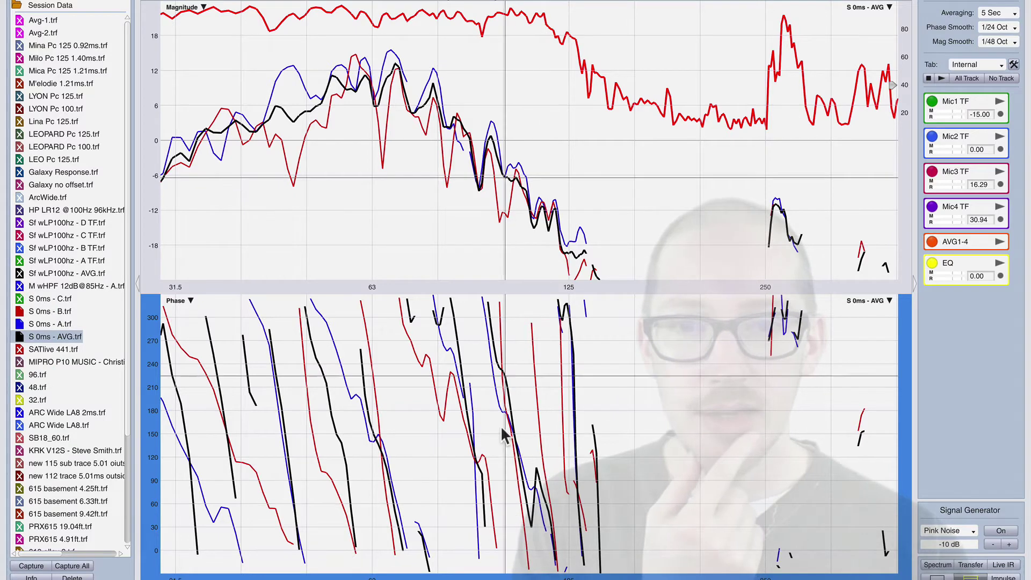
{"action": "left_click", "coordinate": [21, 337]}
{"action": "left_click", "coordinate": [21, 312]}
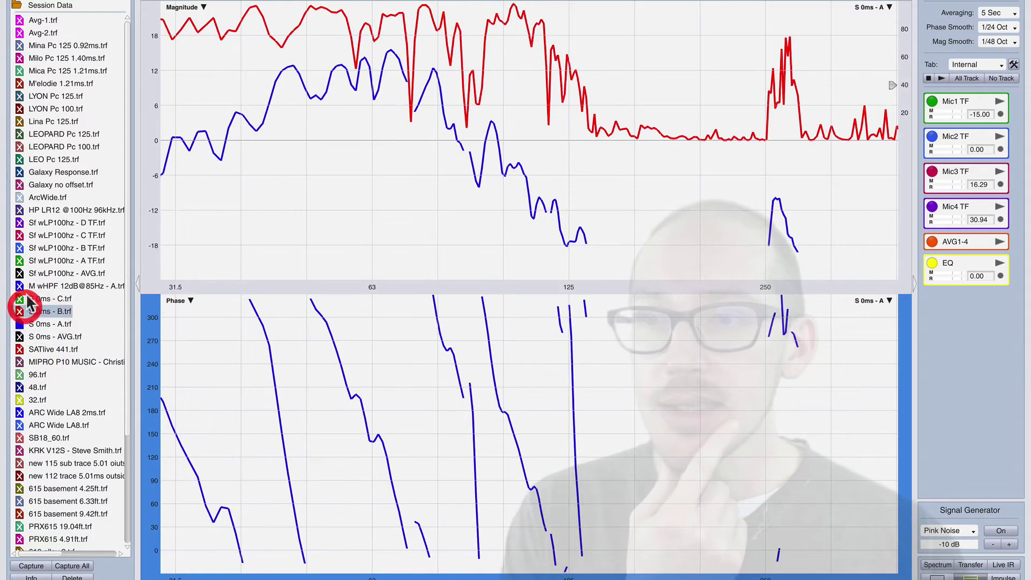
{"action": "left_click", "coordinate": [22, 299]}
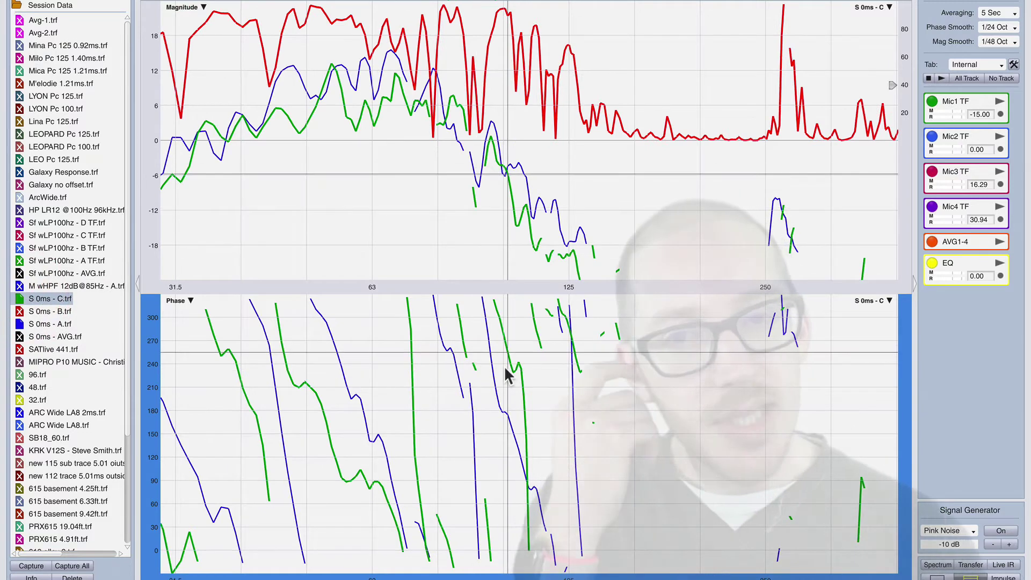
{"action": "left_click", "coordinate": [22, 337]}
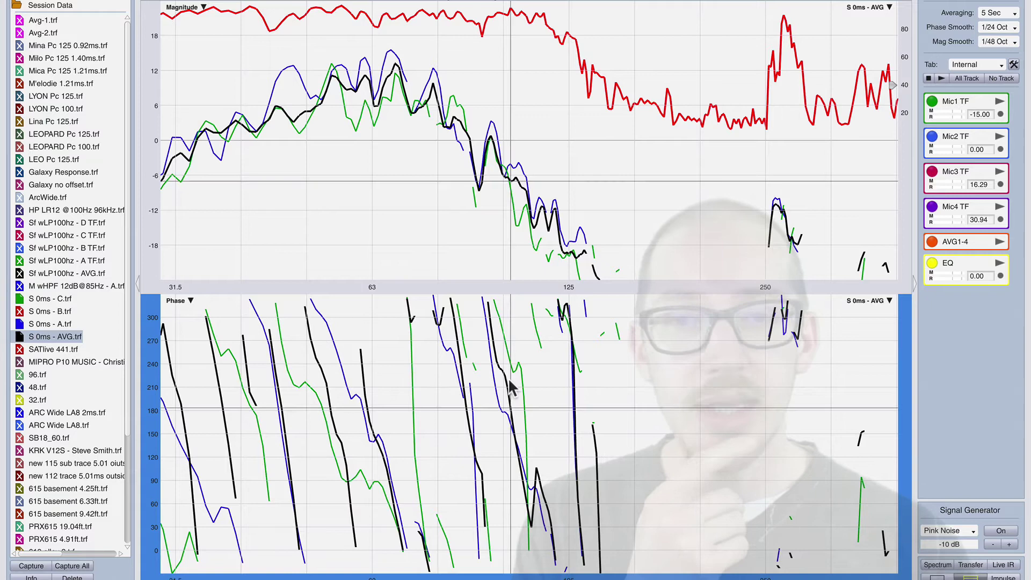
{"action": "left_click", "coordinate": [20, 337]}
{"action": "left_click", "coordinate": [19, 299]}
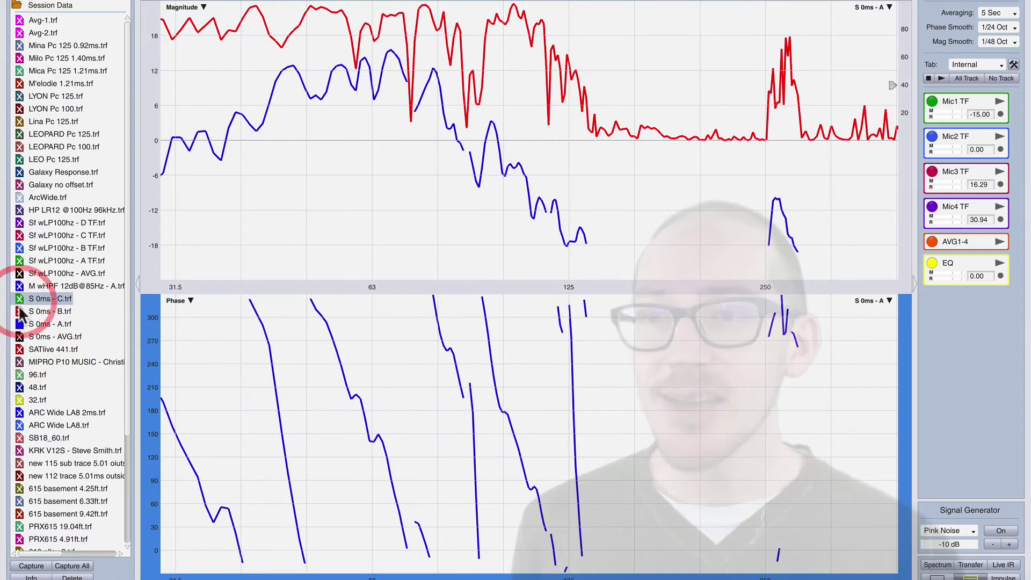
{"action": "left_click", "coordinate": [20, 311]}
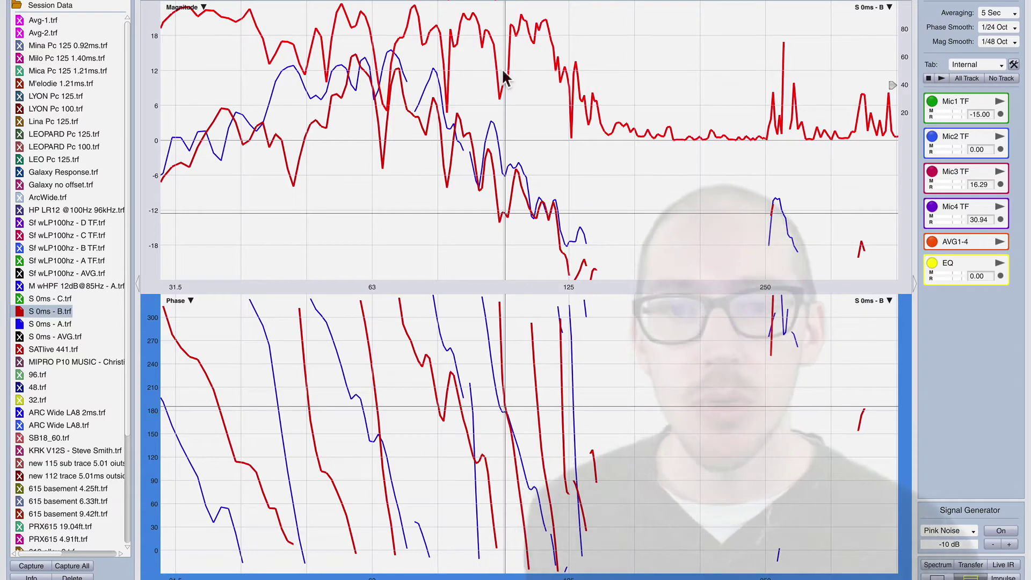
{"action": "left_click", "coordinate": [19, 337]}
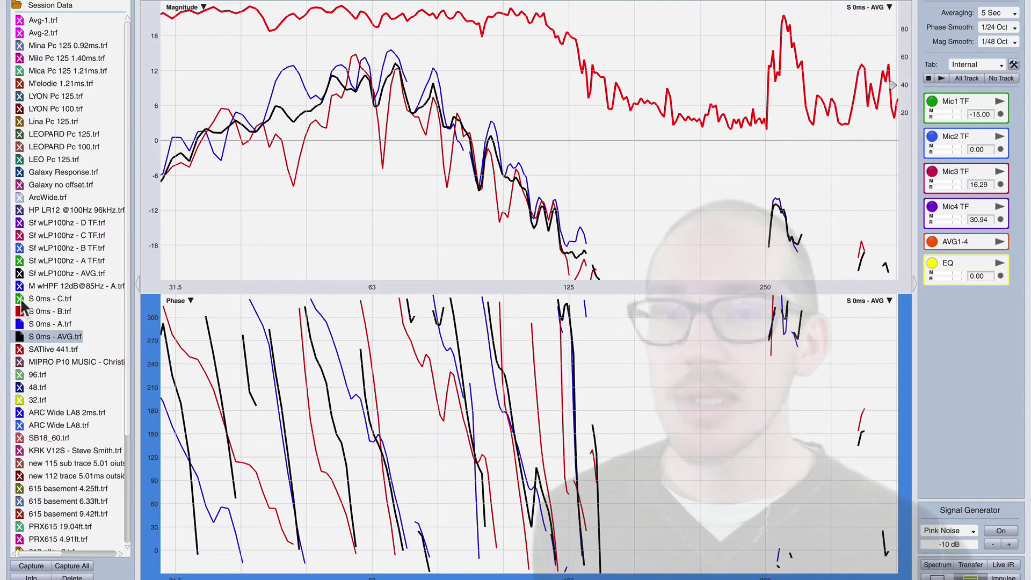
{"action": "left_click", "coordinate": [19, 299]}
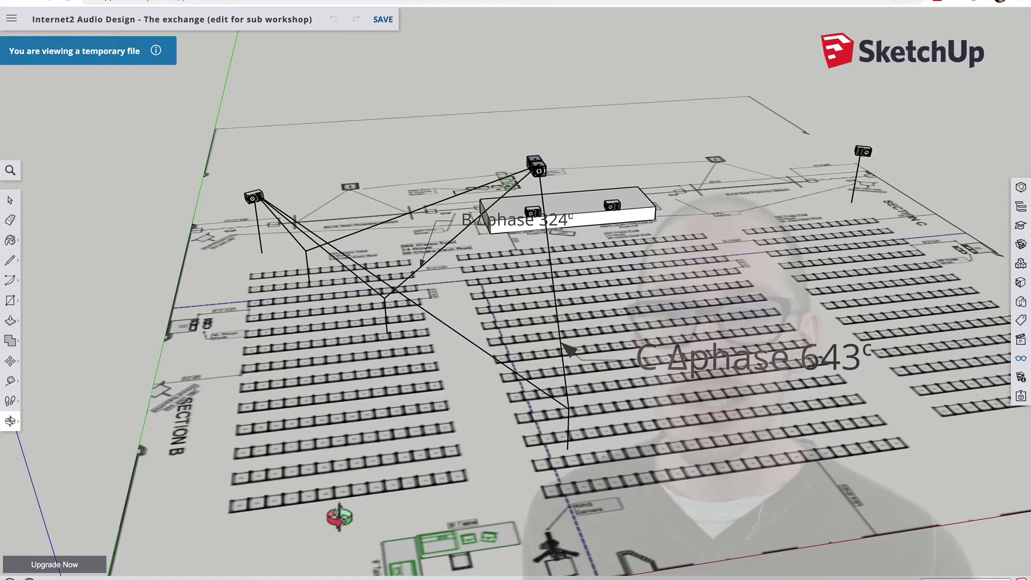
Step: Orbit the SketchUp room model to view the three sub positions and their Δphase labels
{"action": "left_click_drag", "start_coordinate": [339, 517], "coordinate": [426, 501]}
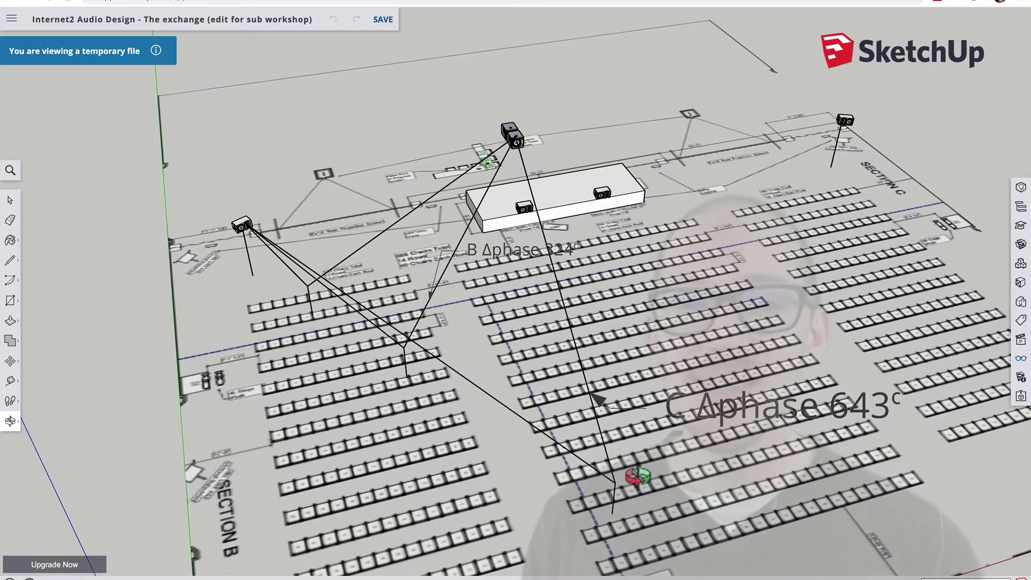
{"action": "left_click_drag", "start_coordinate": [752, 512], "coordinate": [362, 436]}
{"action": "left_click_drag", "start_coordinate": [414, 353], "coordinate": [461, 416]}
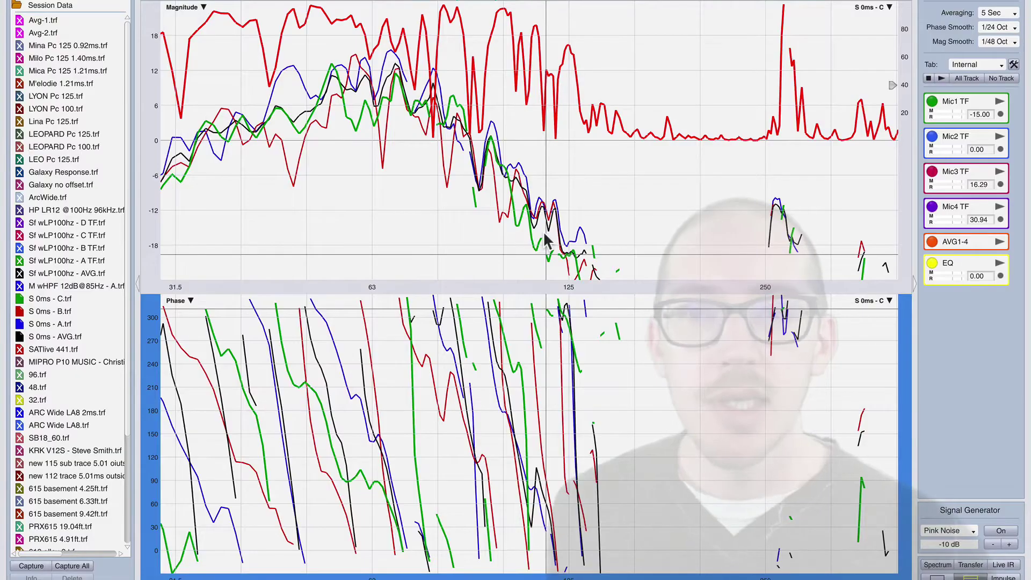
Step: Turn off the S 0ms - C and AVG traces, leaving only A and B
{"action": "left_click", "coordinate": [20, 337]}
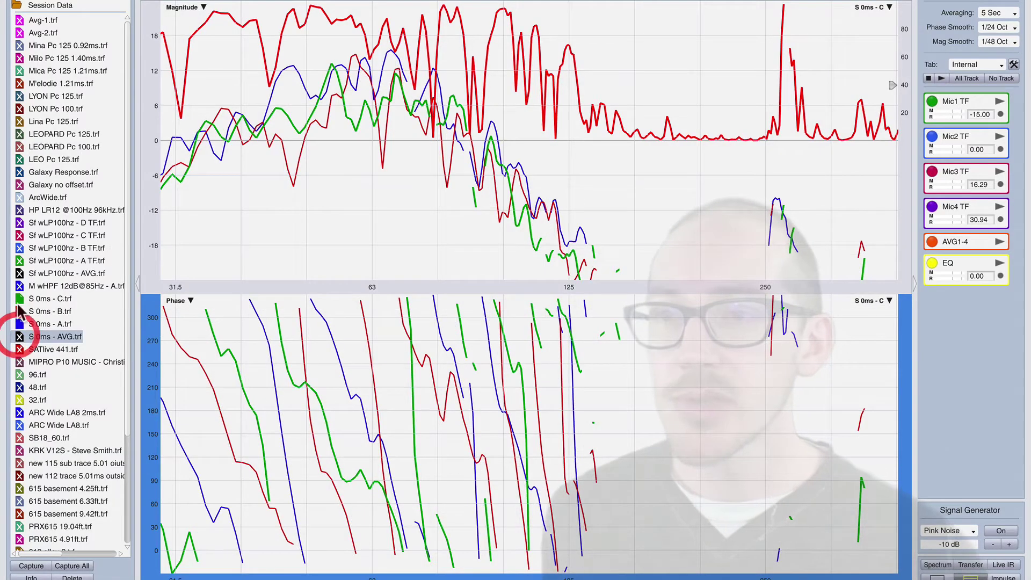
{"action": "left_click", "coordinate": [19, 298]}
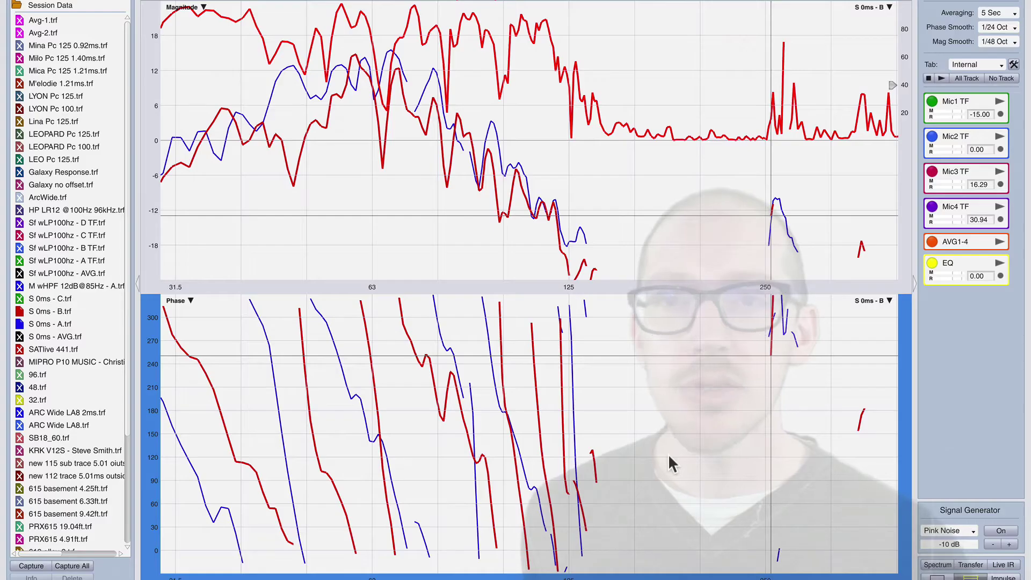
Step: Show the S 0ms C trace with A and B, briefly compare the AVG trace, then hide it
{"action": "left_click", "coordinate": [19, 311]}
{"action": "left_click", "coordinate": [19, 298]}
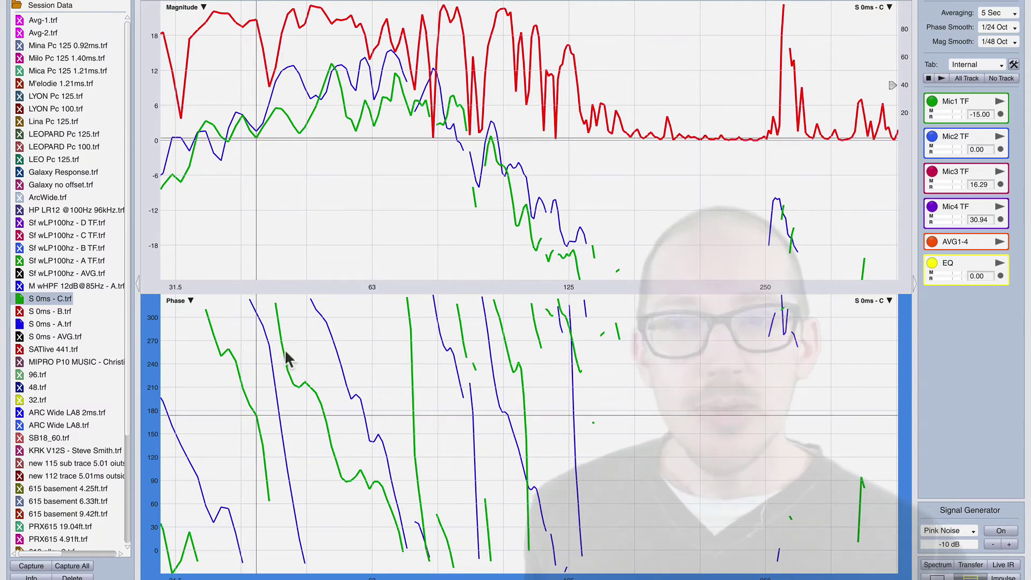
{"action": "left_click", "coordinate": [19, 312]}
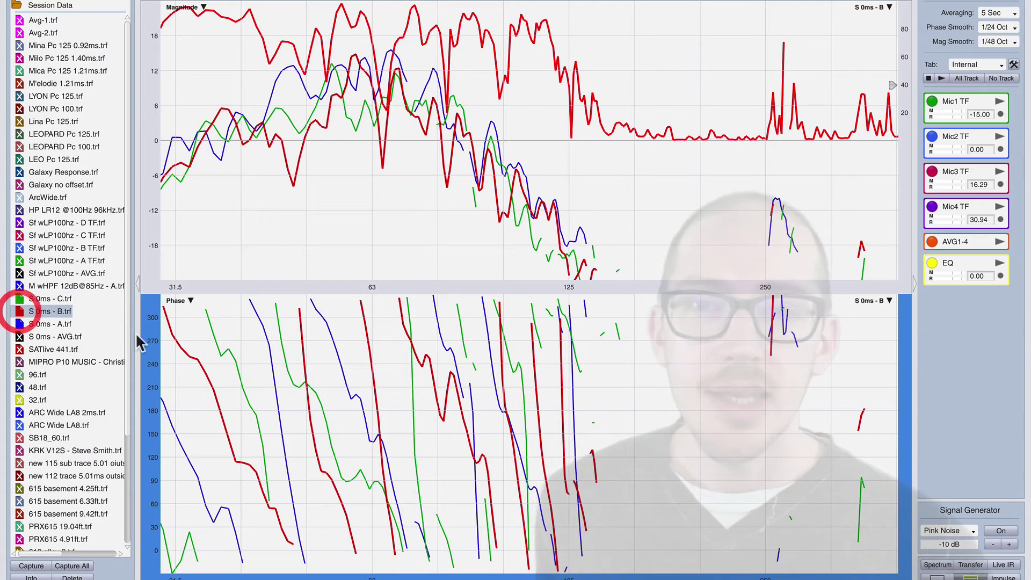
{"action": "left_click", "coordinate": [20, 337]}
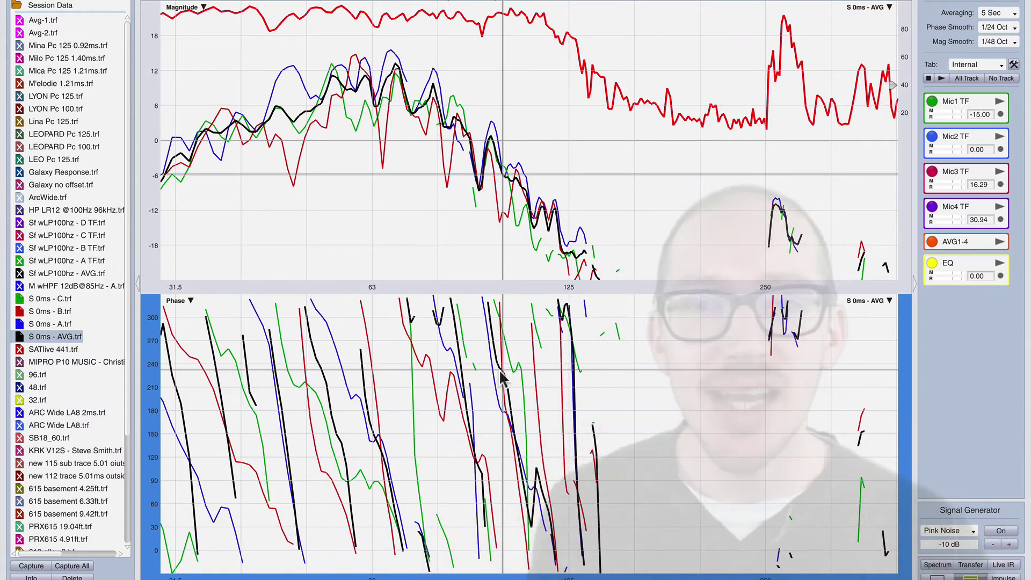
{"action": "left_click", "coordinate": [19, 337]}
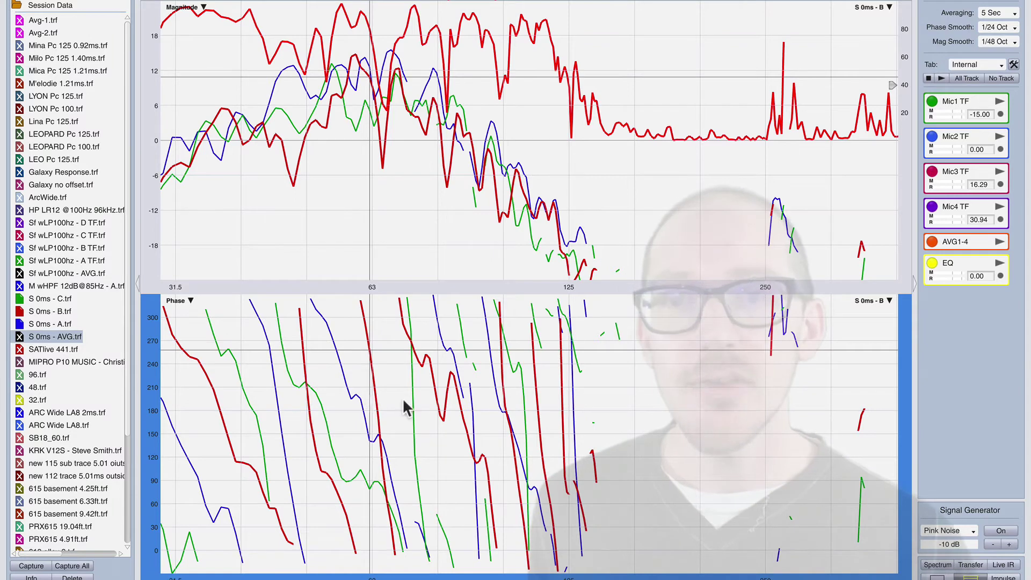
{"action": "left_click", "coordinate": [529, 400]}
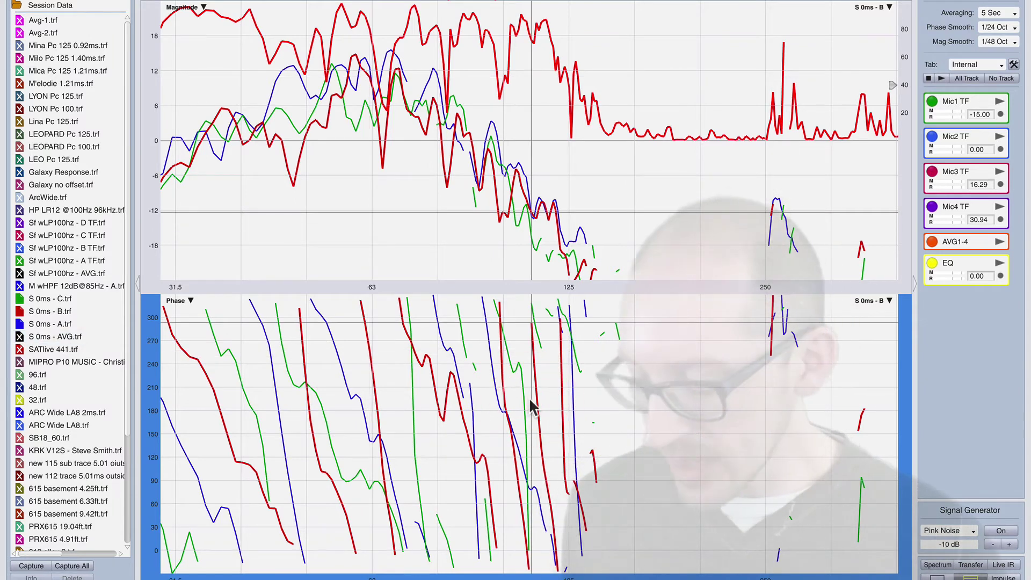
Step: In Transfer Function options, enable Unwrap Phase with range max 90 and min -999 degrees
{"action": "key", "text": "o"}
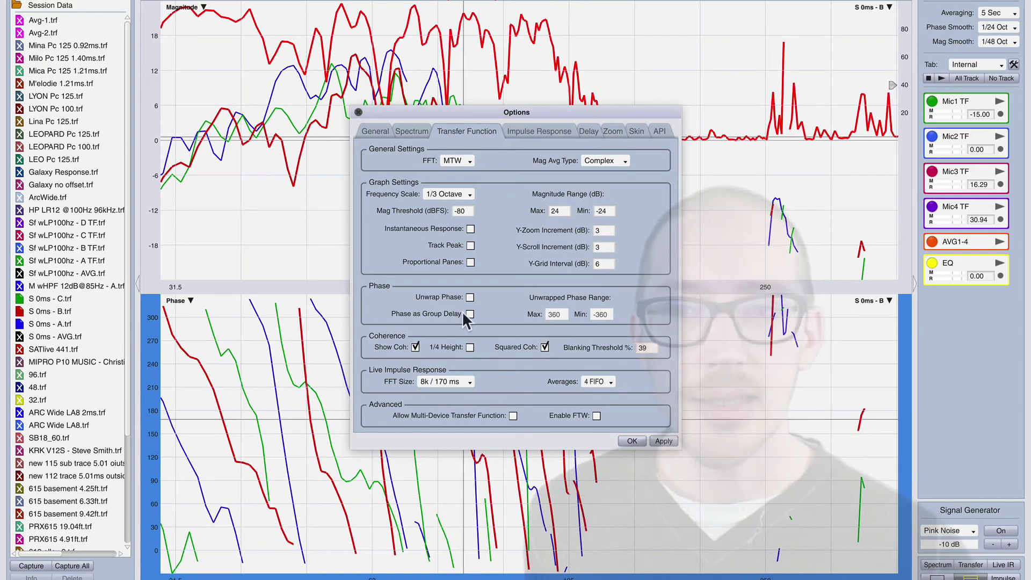
{"action": "left_click", "coordinate": [470, 297]}
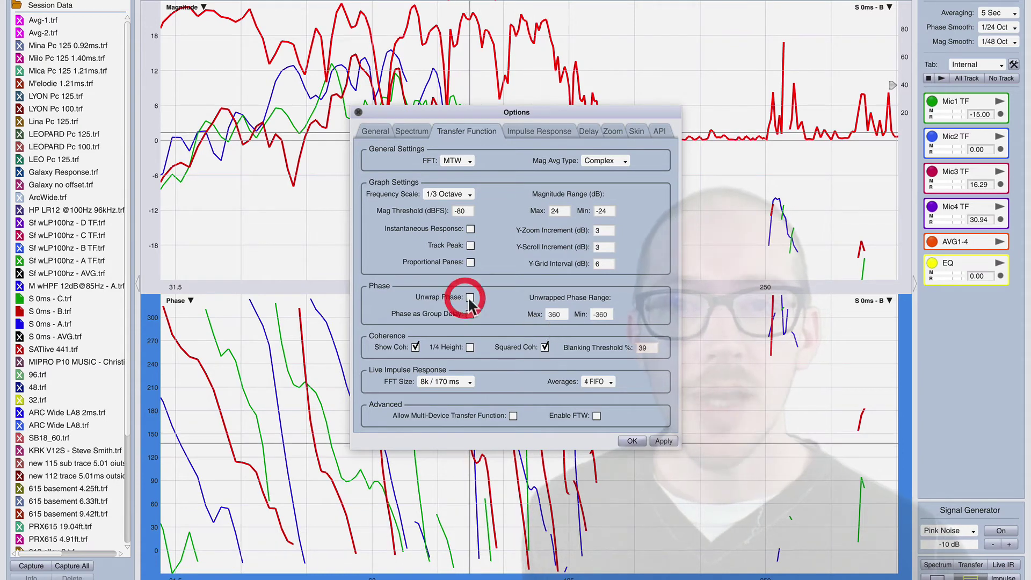
{"action": "double_click", "coordinate": [556, 315]}
{"action": "type", "text": "90"}
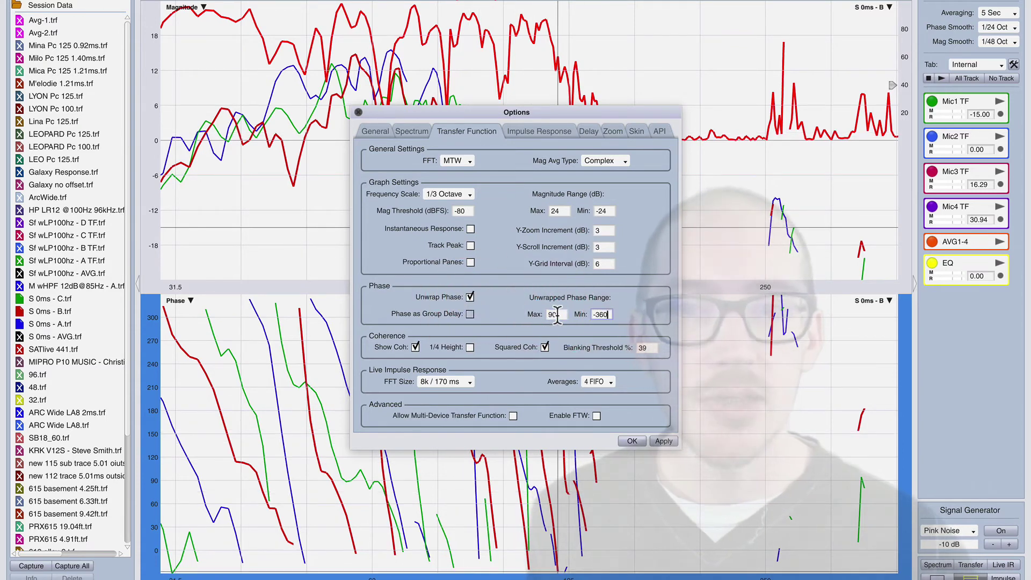
{"action": "type", "text": "-999"}
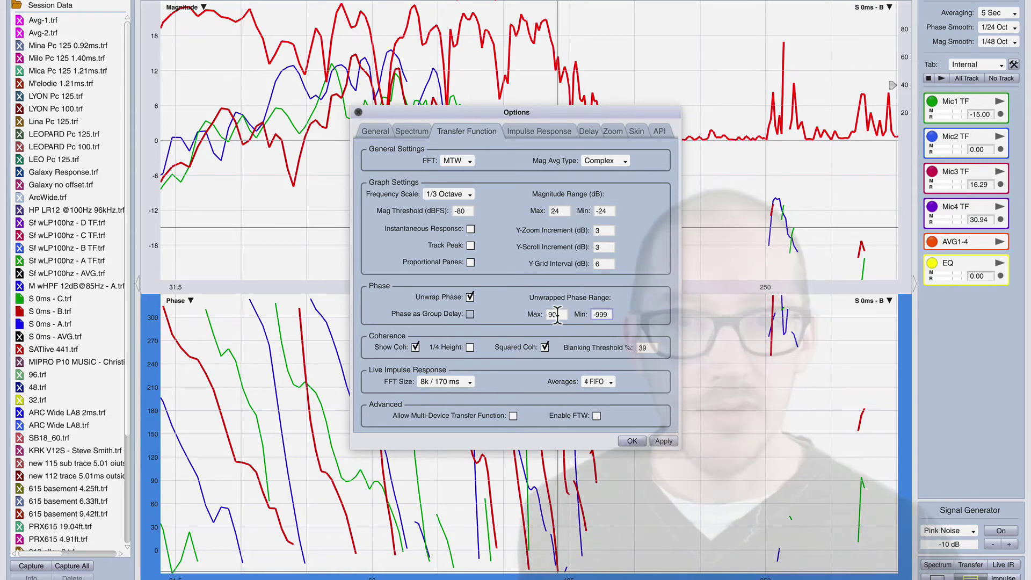
{"action": "left_click", "coordinate": [600, 314]}
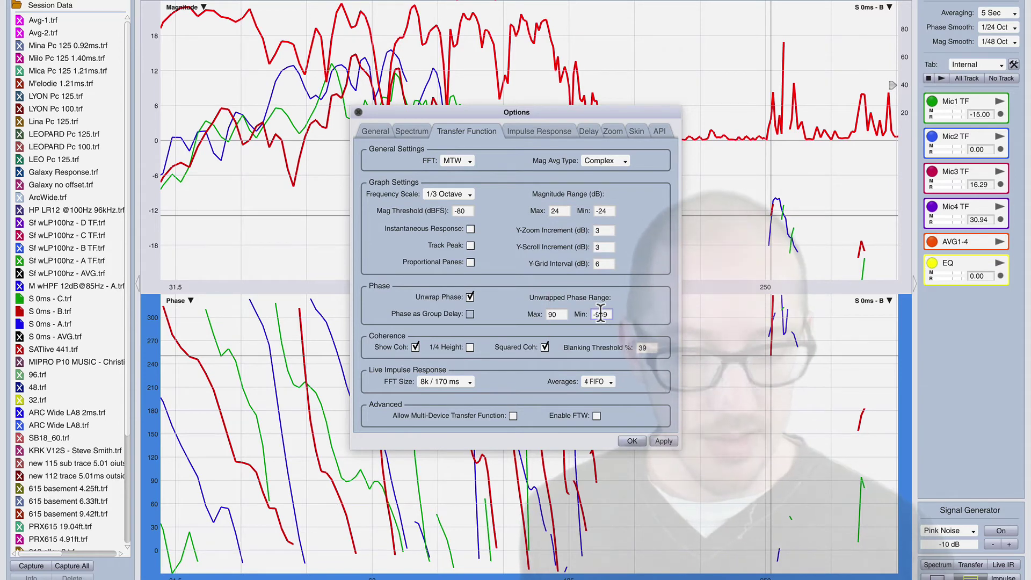
{"action": "left_click", "coordinate": [629, 440]}
Step: Switch Smaart to a single full-height pane showing the Phase graph
{"action": "left_click", "coordinate": [520, 415]}
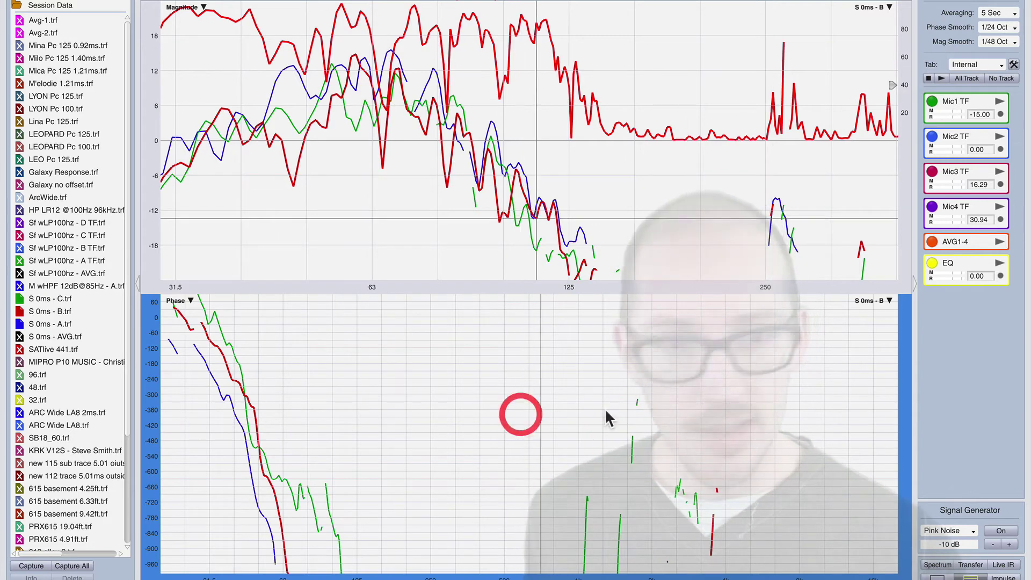
{"action": "left_click", "coordinate": [937, 577]}
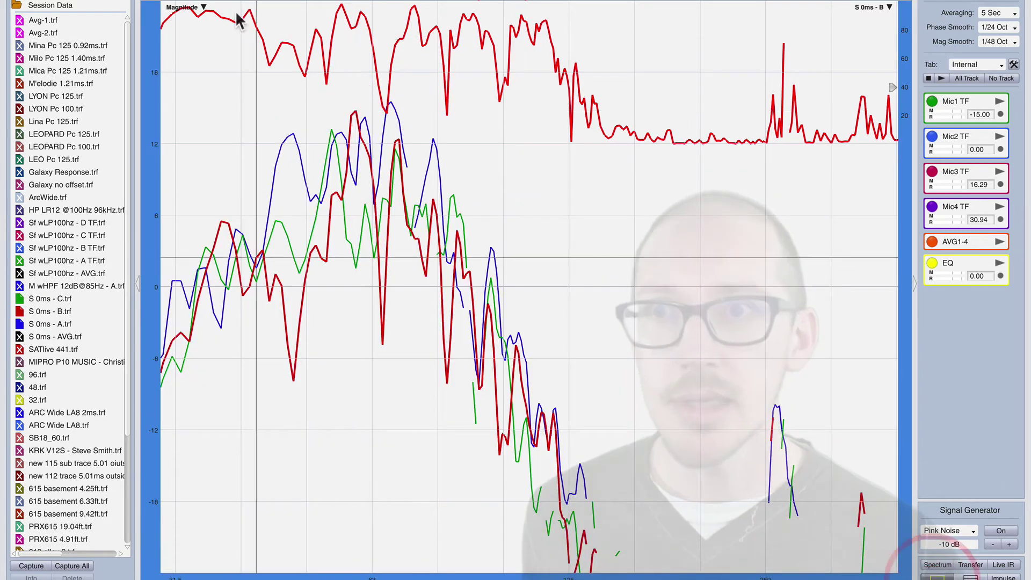
{"action": "left_click", "coordinate": [198, 8]}
{"action": "left_click", "coordinate": [209, 41]}
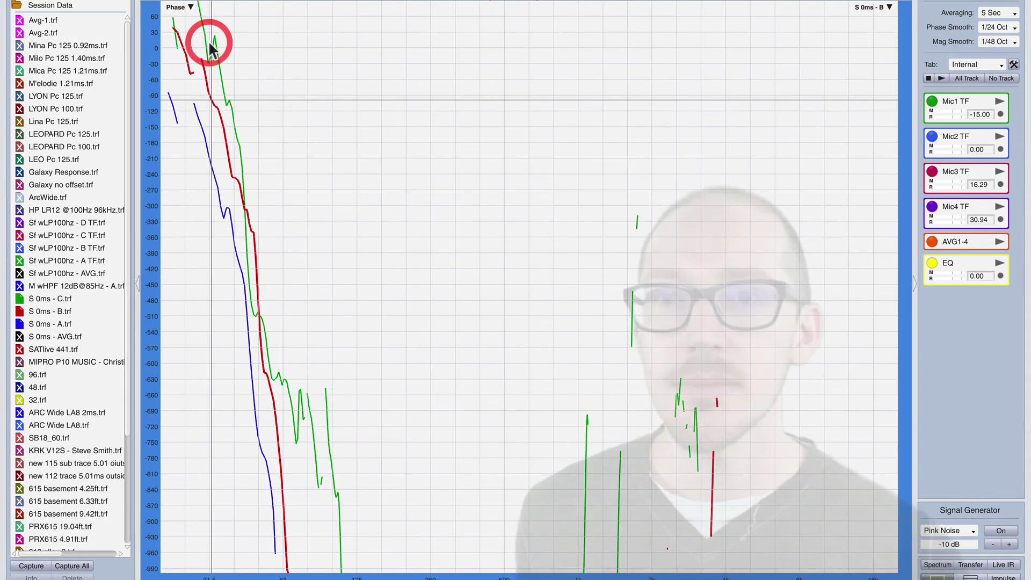
Step: Zoom and pan the unwrapped phase graph to frame traces A, B and C
{"action": "left_click", "coordinate": [269, 197]}
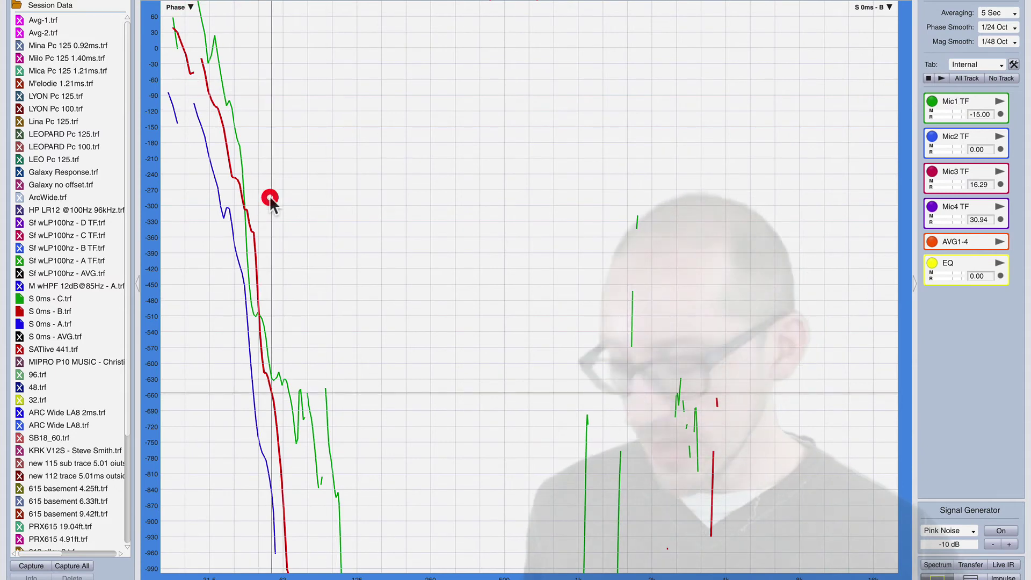
{"action": "scroll", "coordinate": [271, 202], "scroll_direction": "up", "scroll_amount": 2}
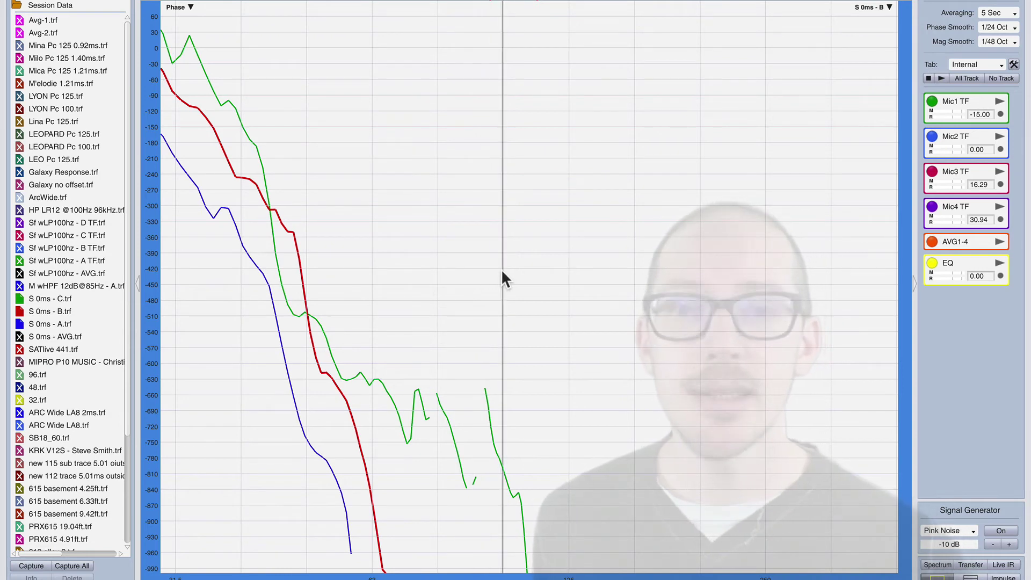
{"action": "scroll", "coordinate": [503, 273], "scroll_direction": "down", "scroll_amount": 3}
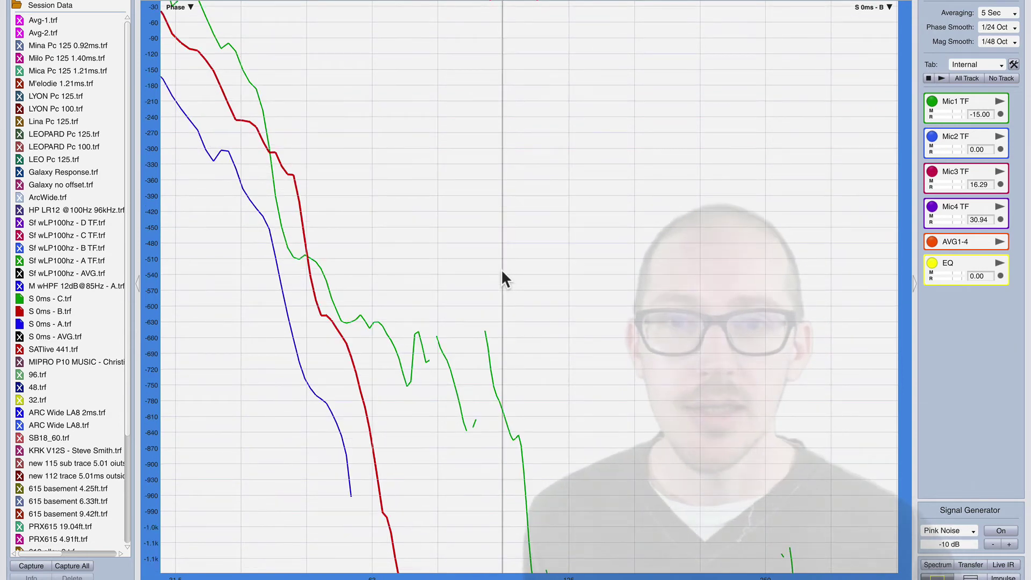
{"action": "scroll", "coordinate": [503, 274], "scroll_direction": "down", "scroll_amount": 5}
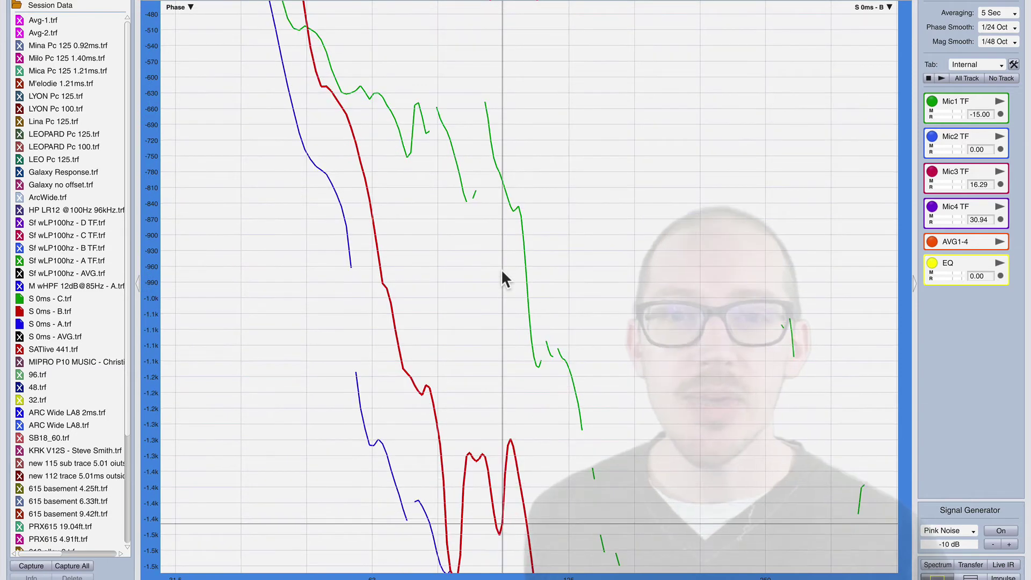
{"action": "scroll", "coordinate": [502, 272], "scroll_direction": "down", "scroll_amount": 1}
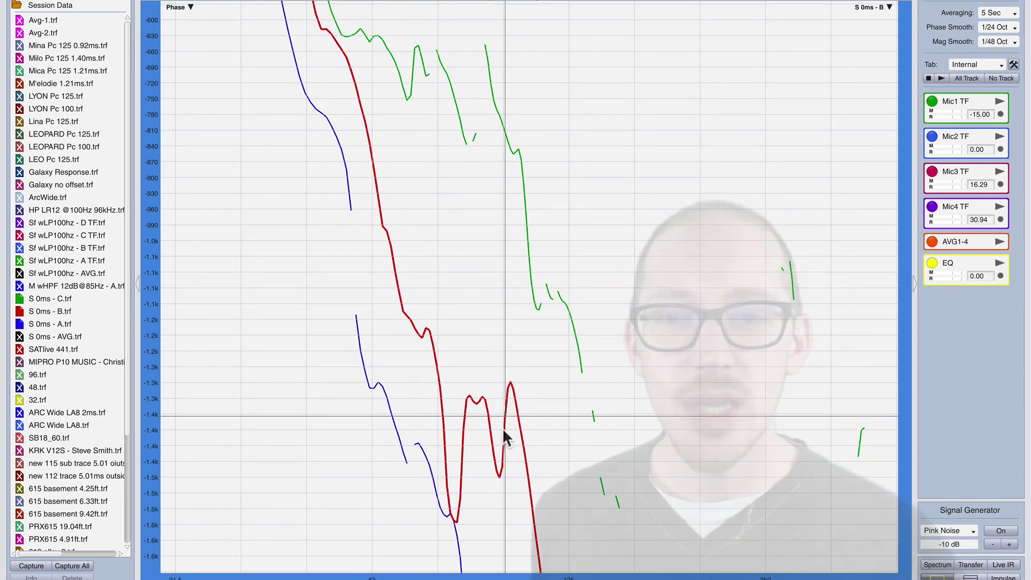
{"action": "scroll", "coordinate": [503, 431], "scroll_direction": "down", "scroll_amount": 10}
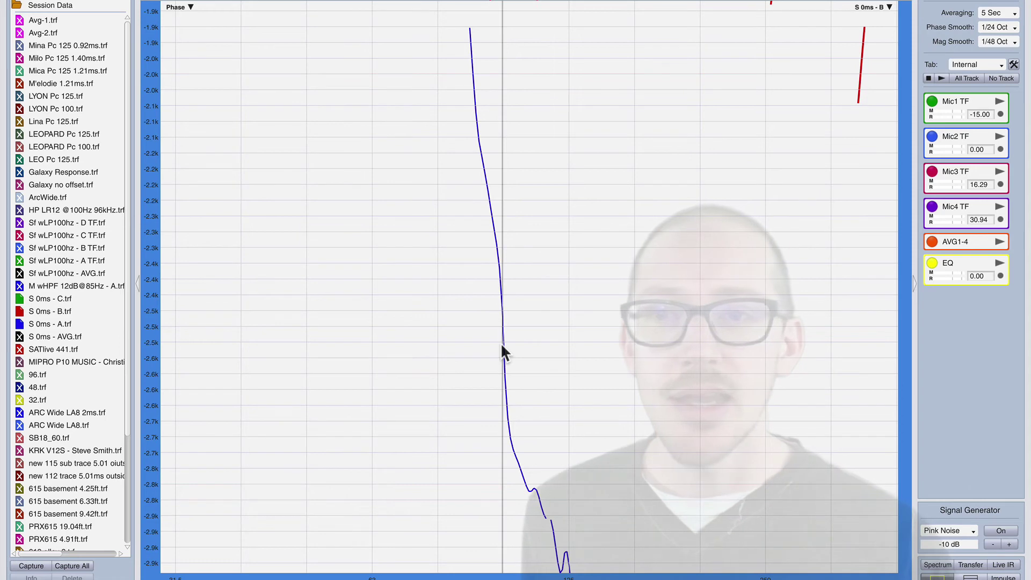
Step: Show the S 0ms - AVG average trace with C in front, then bring up SketchUp
{"action": "left_click", "coordinate": [20, 337]}
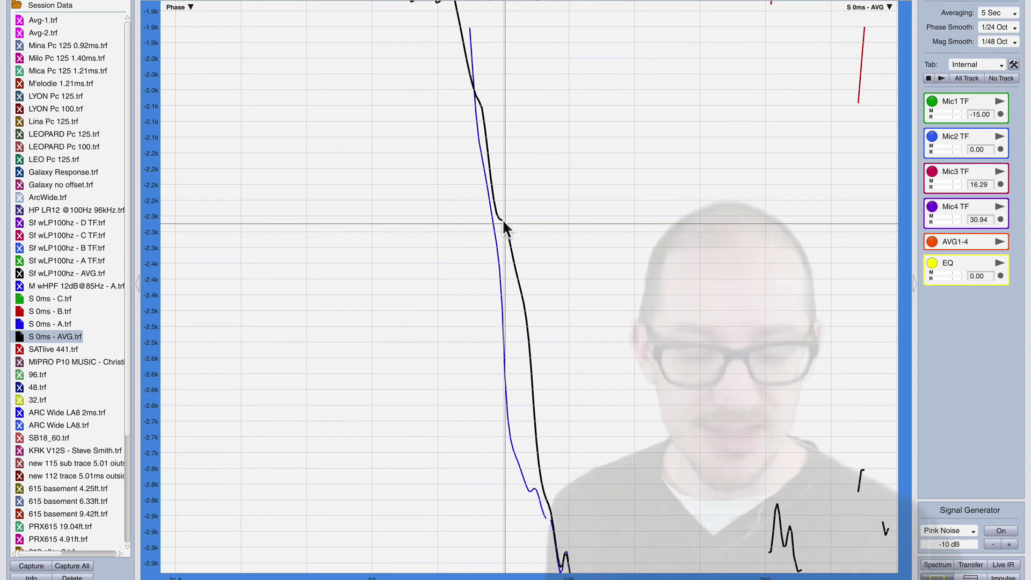
{"action": "key", "text": "Up"}
{"action": "key", "text": "Up"}
{"action": "key", "text": "Up"}
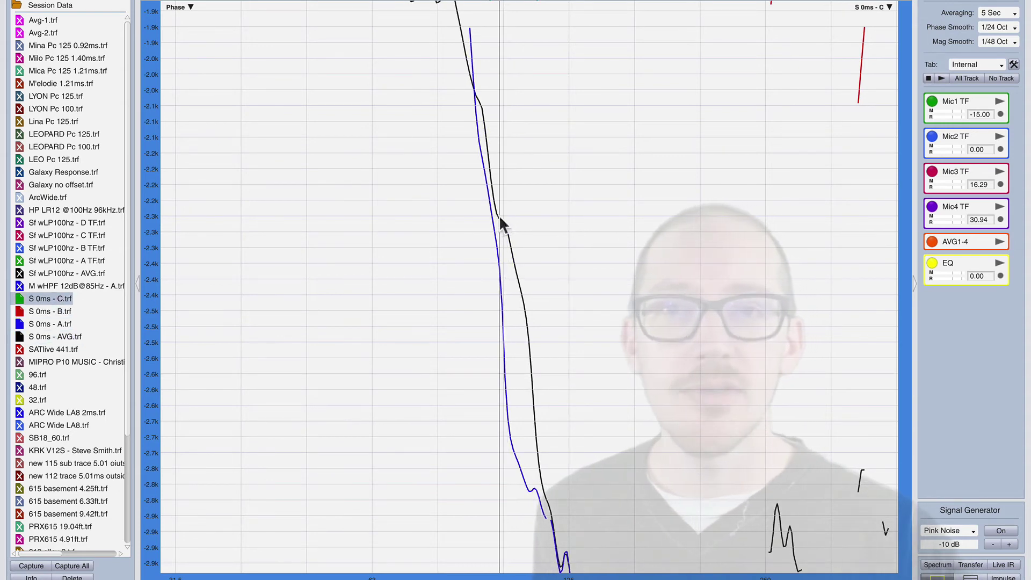
{"action": "left_click", "coordinate": [495, 215]}
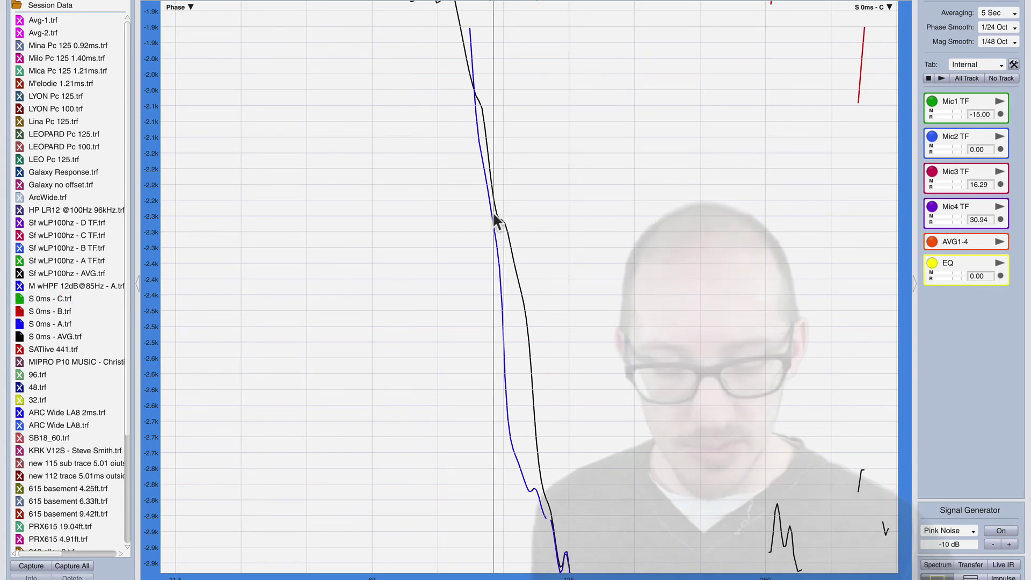
{"action": "scroll", "coordinate": [492, 212], "scroll_direction": "up", "scroll_amount": 10}
{"action": "scroll", "coordinate": [493, 215], "scroll_direction": "up", "scroll_amount": 5}
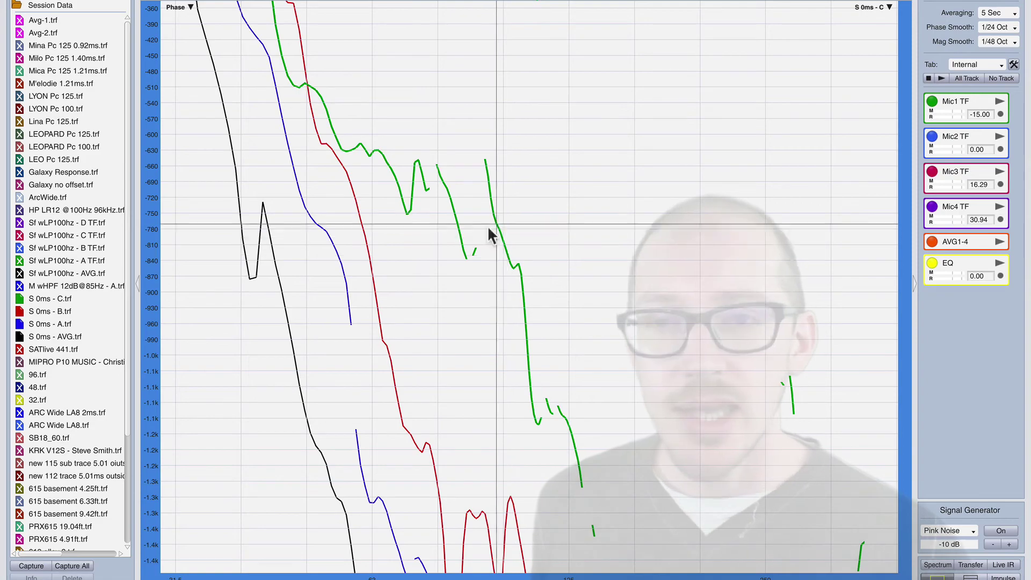
{"action": "key", "text": "super+Tab"}
{"action": "left_click", "coordinate": [361, 271]}
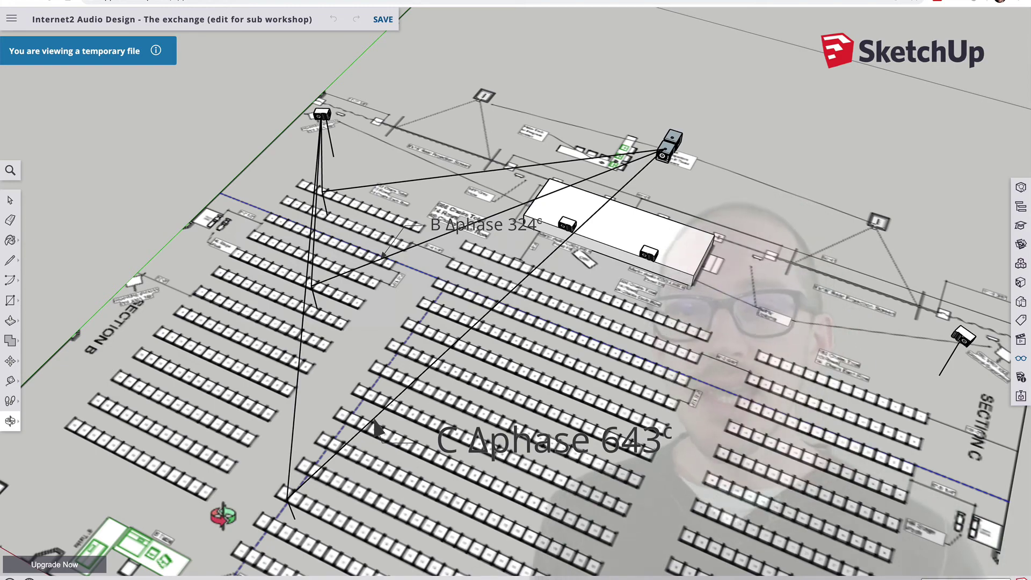
Step: Orbit the venue model to a level, frontal view showing the B 324° and C 643° Δphase labels
{"action": "left_click_drag", "start_coordinate": [223, 516], "coordinate": [442, 382]}
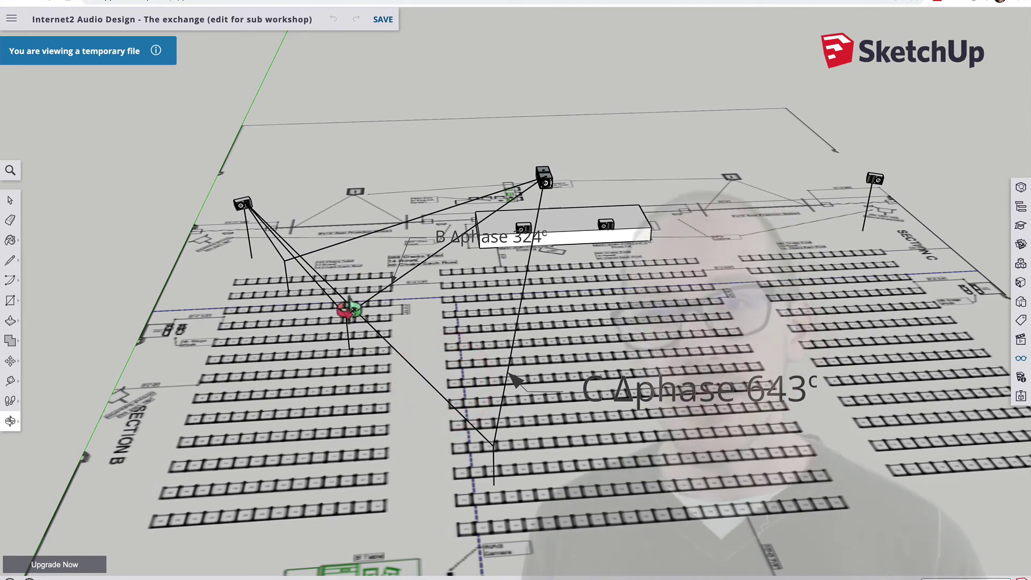